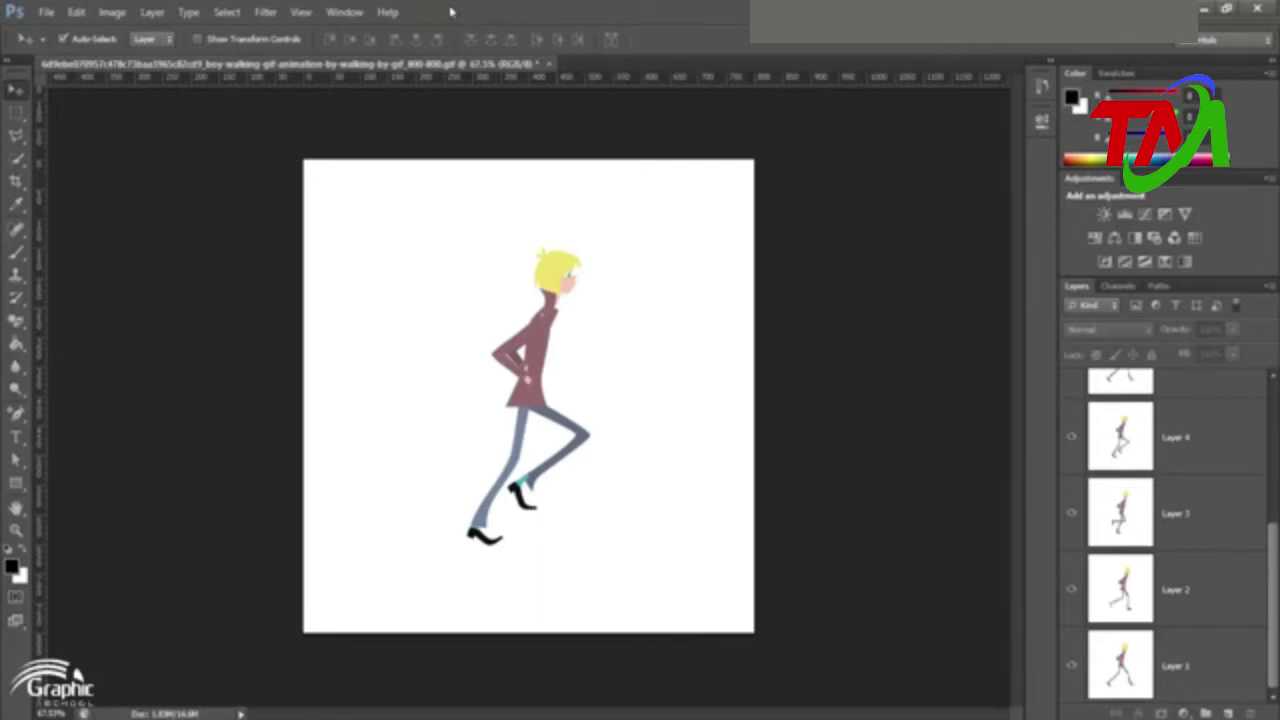
Switch to the Chrome window and search Google Images for "gif animation"
mouse_move(679, 718)
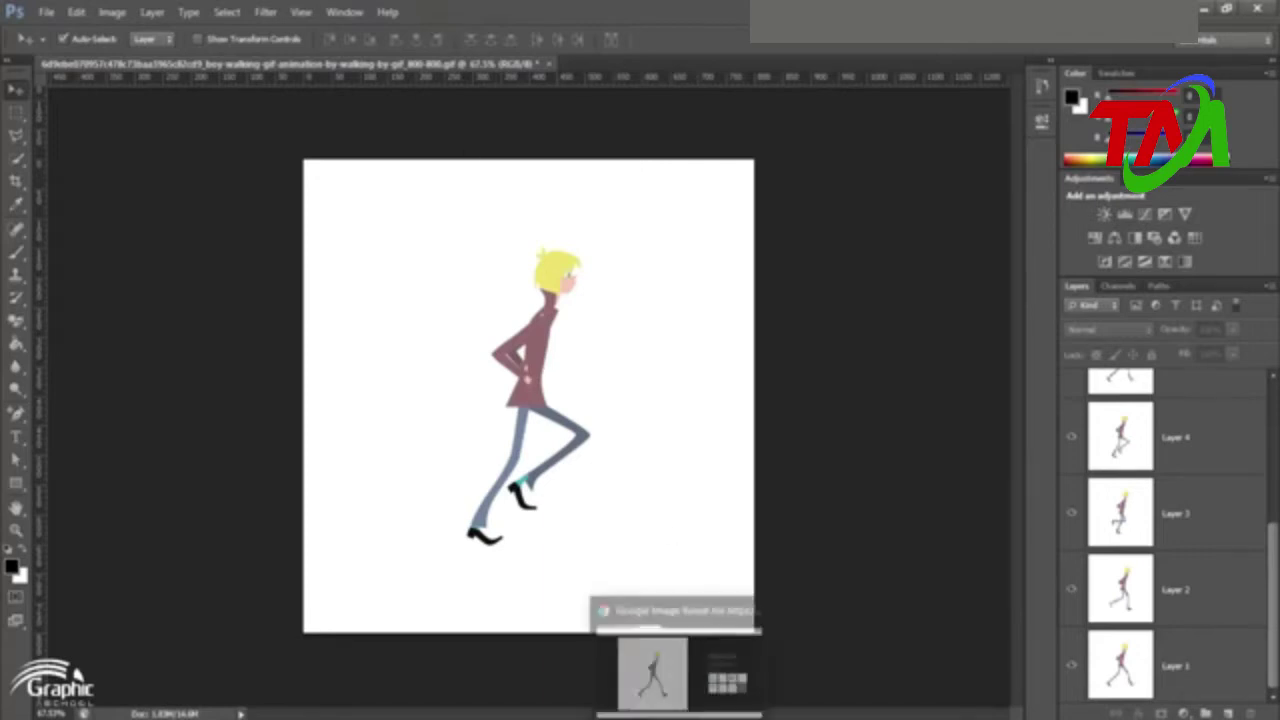
left_click(673, 688)
type("g")
type("if animation")
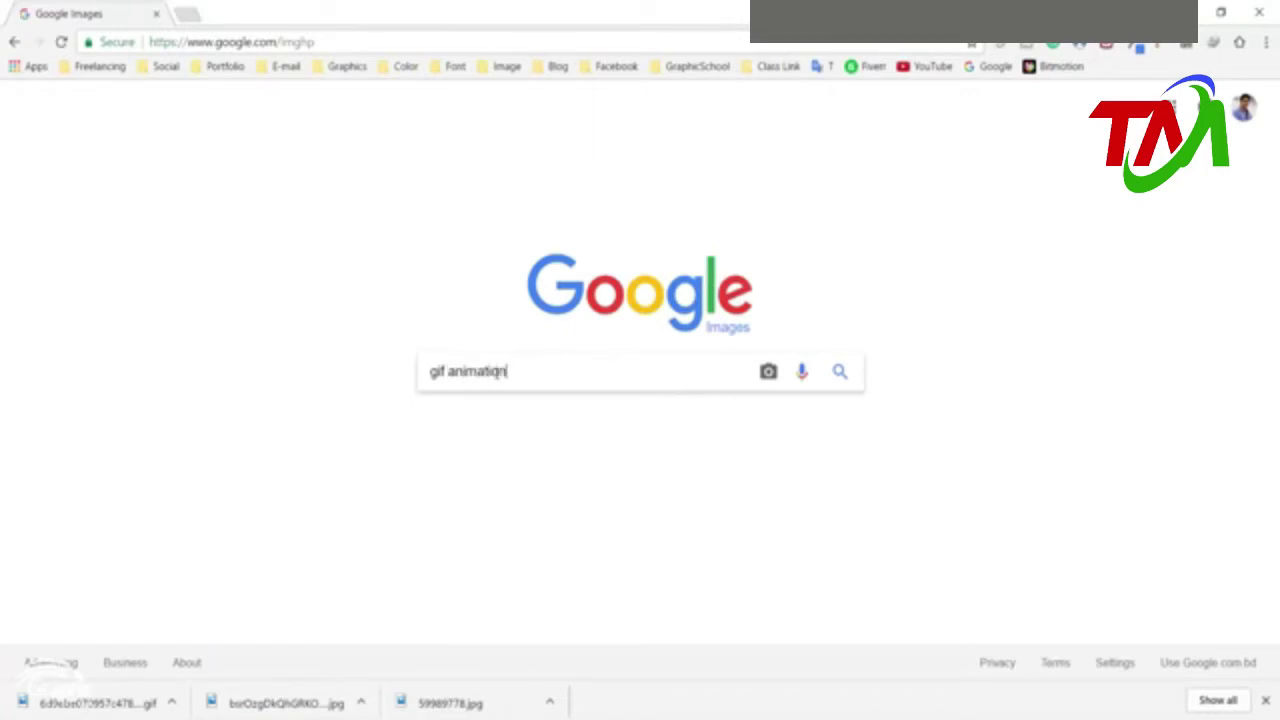
key("Return")
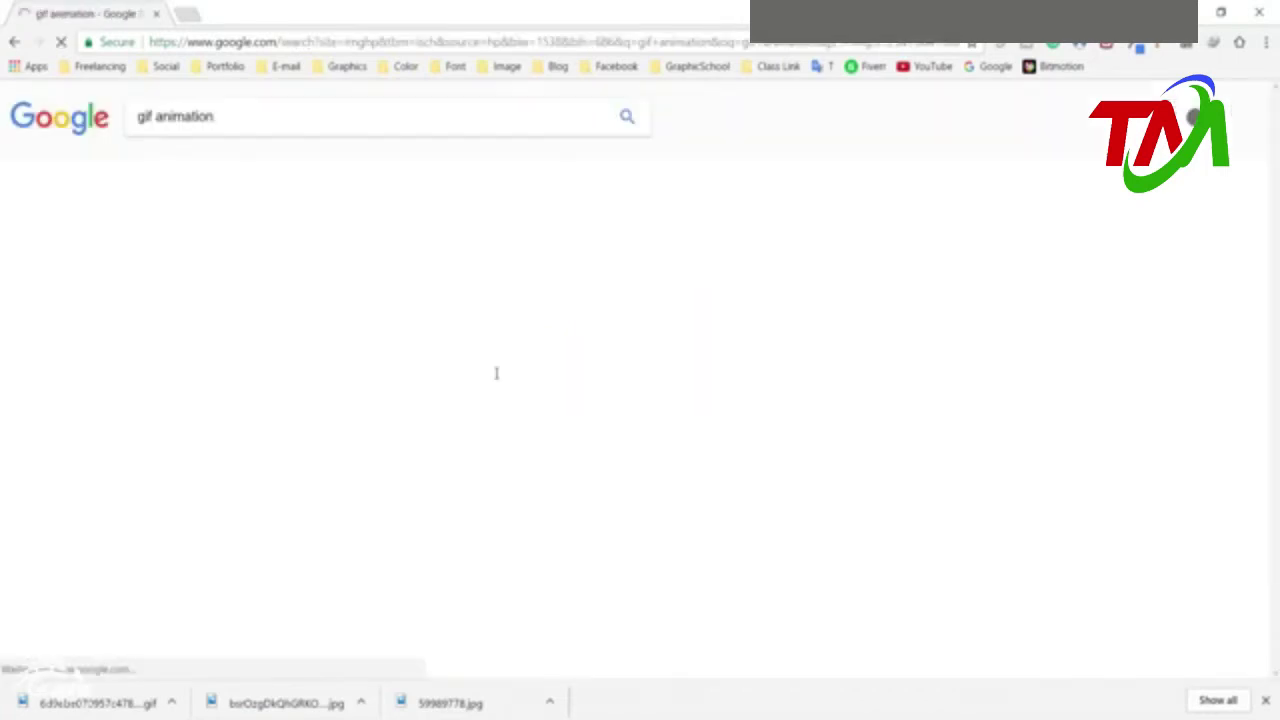
Browse the image results and preview the dragon, blue bird, pencil and running horse GIFs as animation examples
scroll(510, 380, "down", 5)
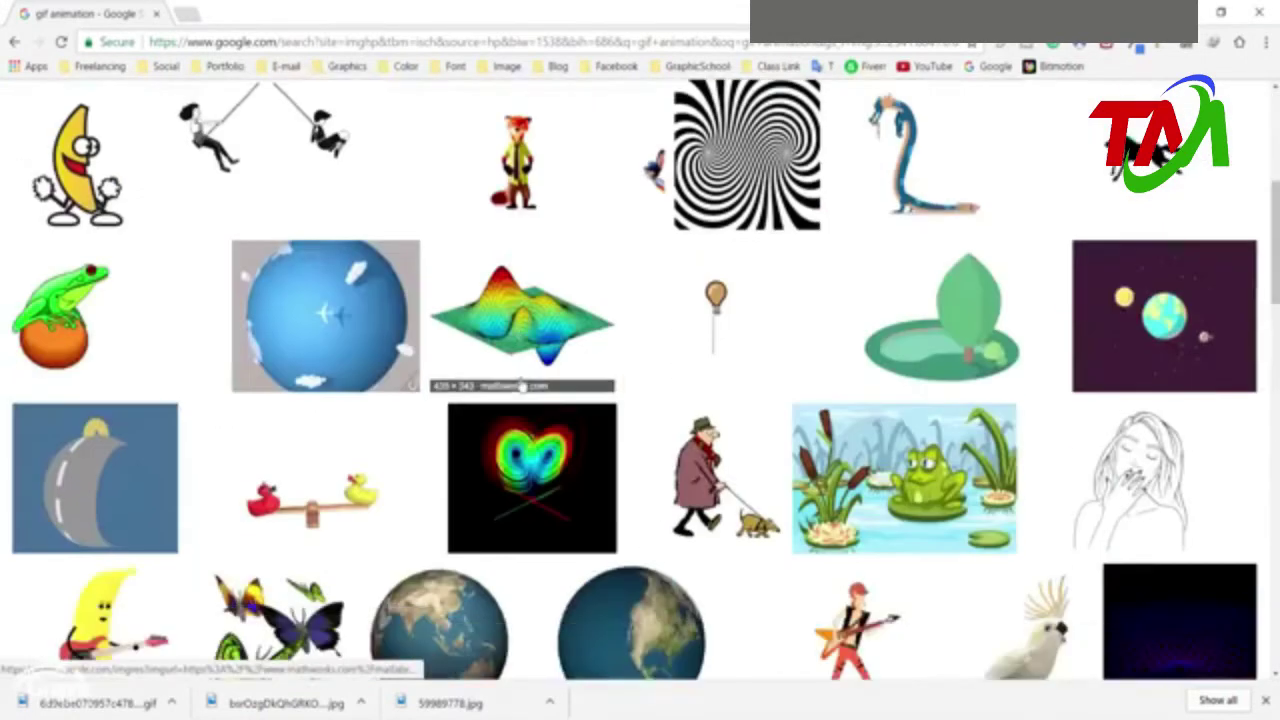
scroll(800, 450, "up", 5)
left_click(920, 590)
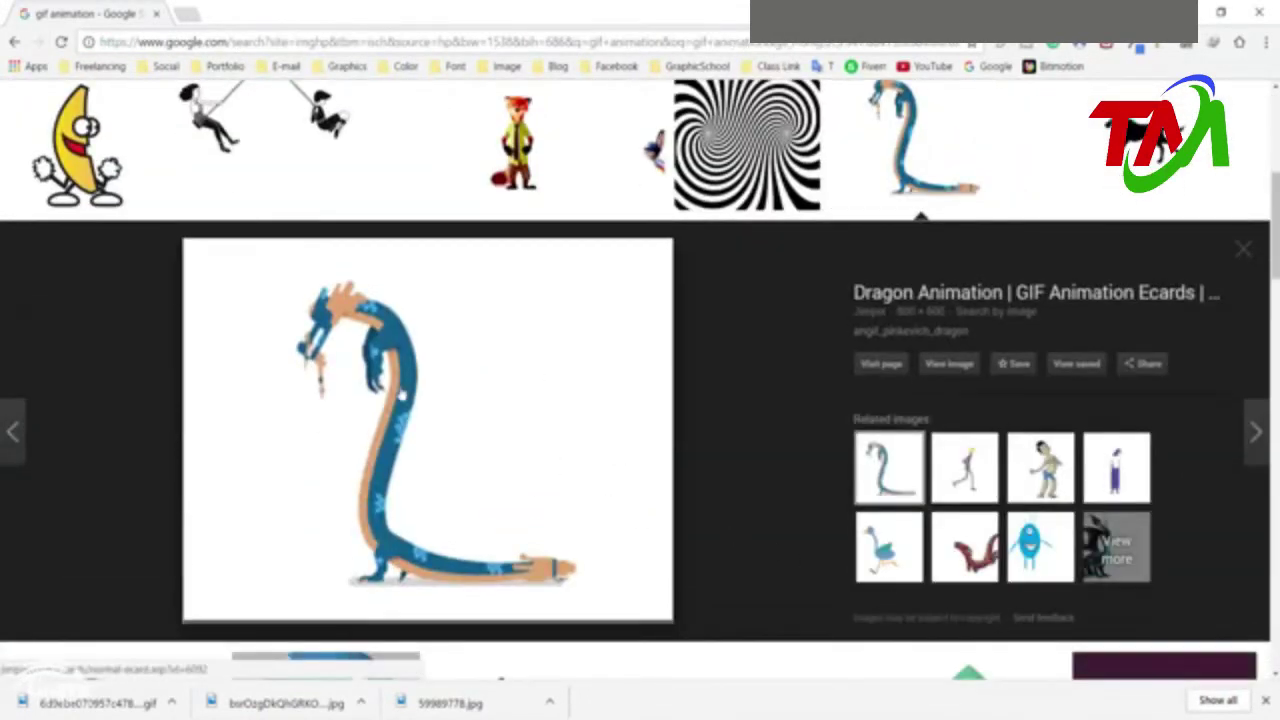
scroll(410, 390, "up", 5)
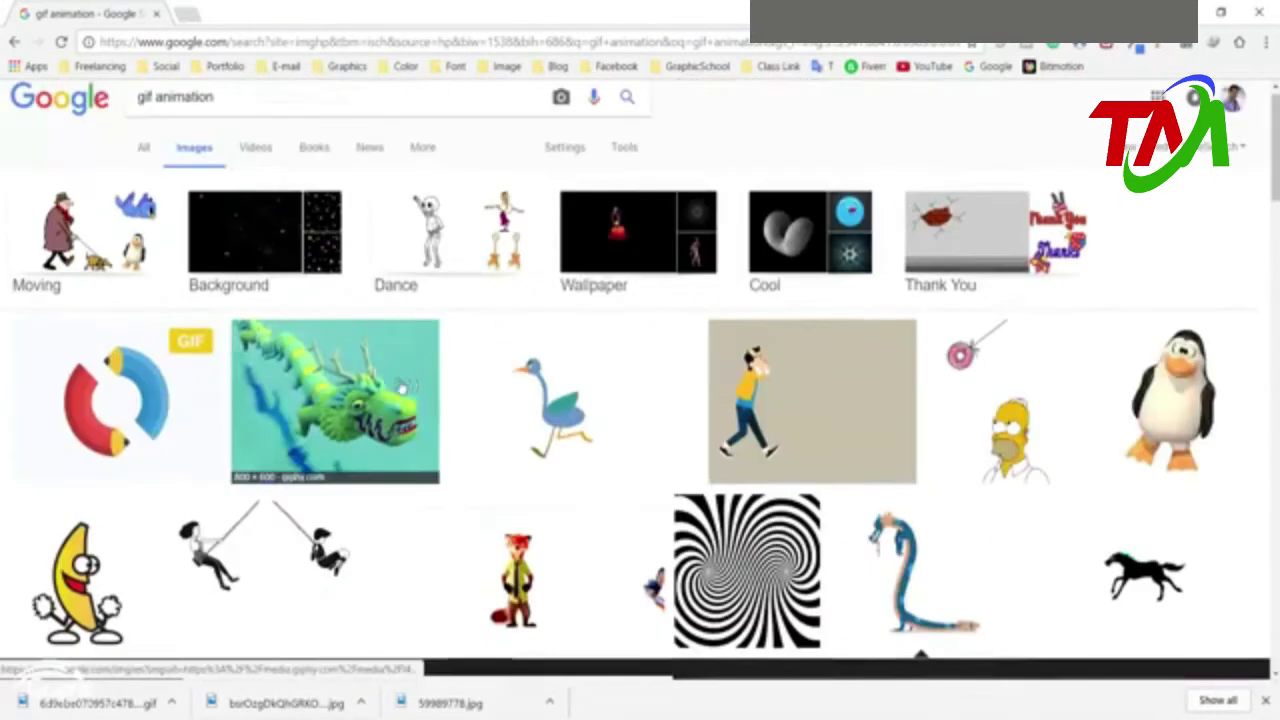
left_click(543, 395)
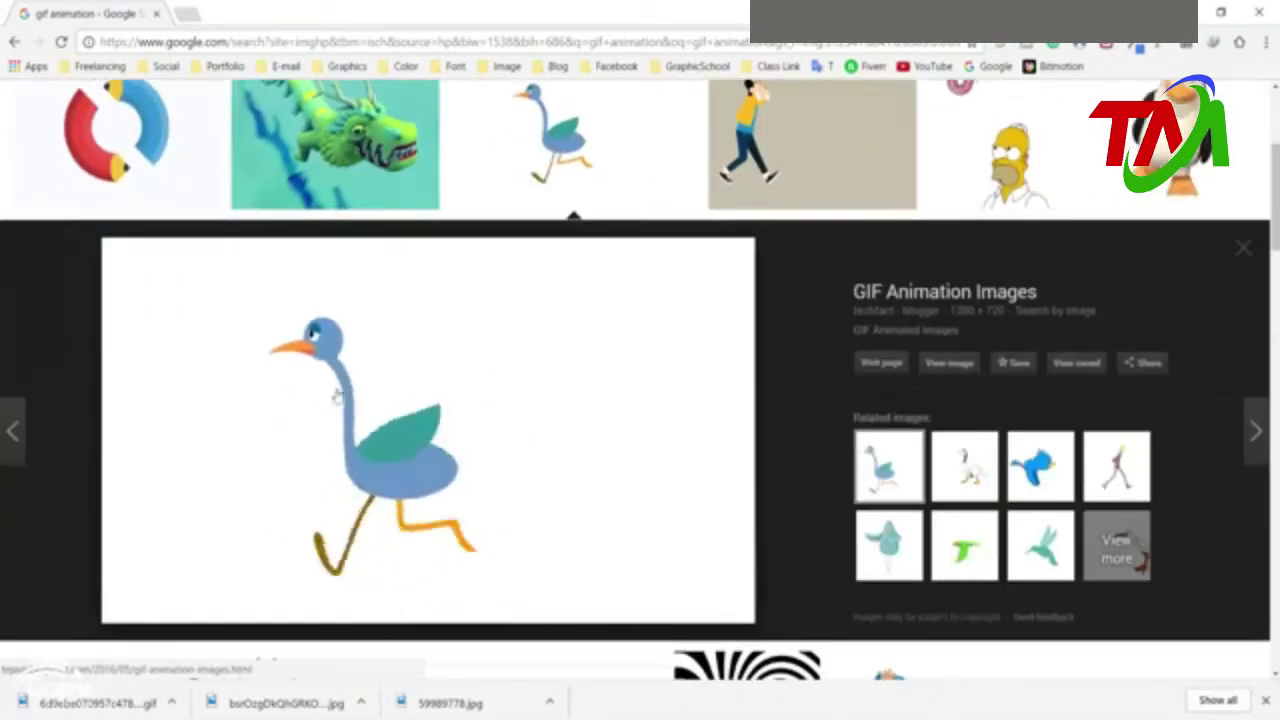
left_click(138, 158)
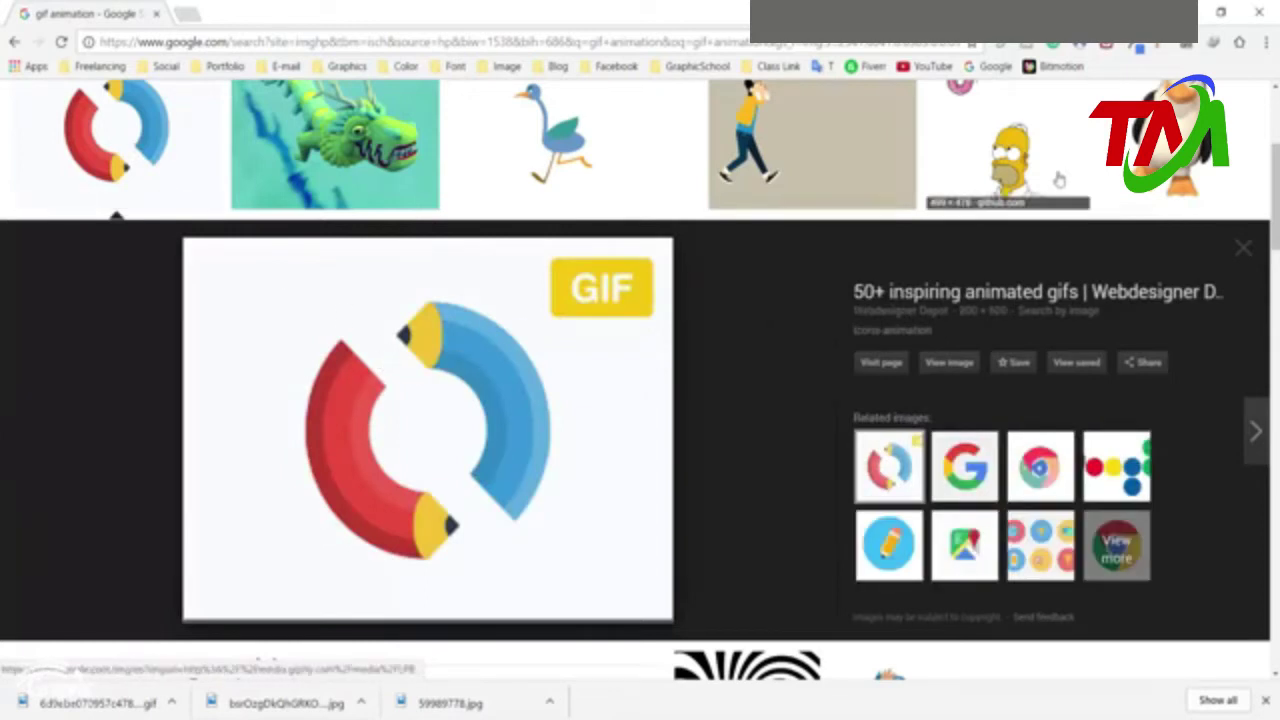
scroll(614, 157, "up", 3)
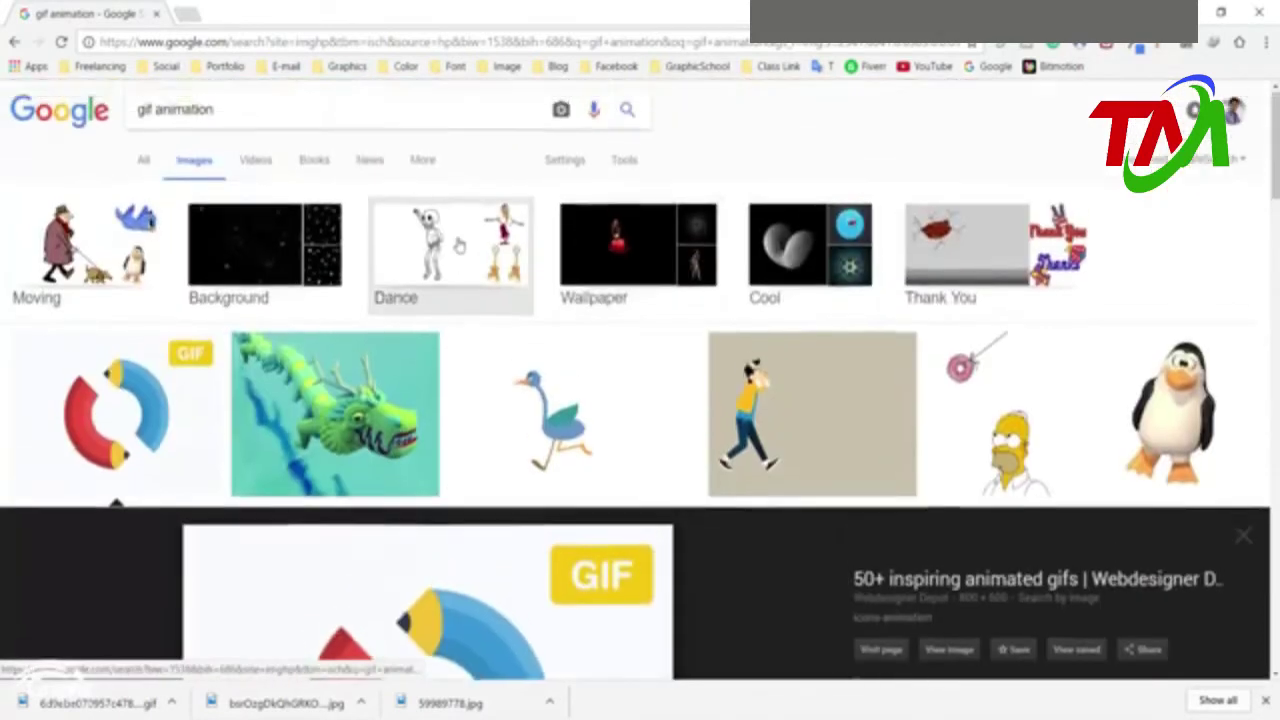
scroll(457, 246, "down", 8)
scroll(560, 310, "down", 1)
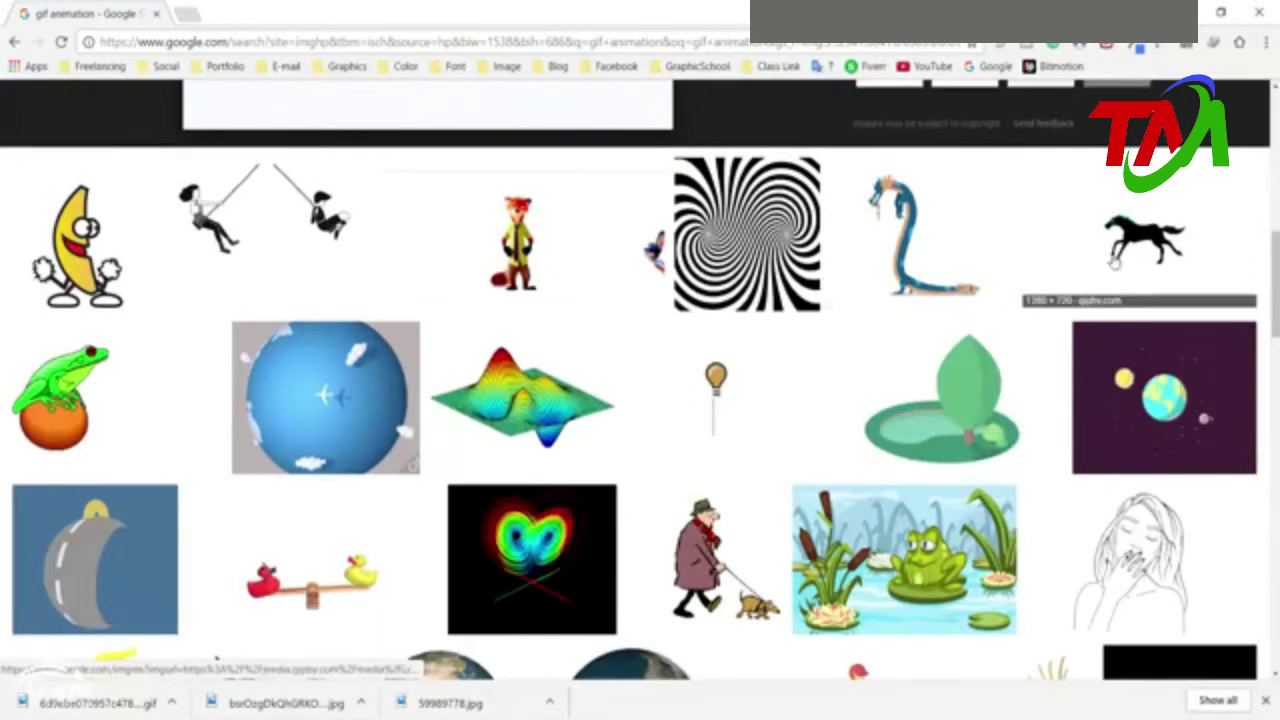
scroll(1043, 286, "down", 5)
scroll(737, 378, "up", 8)
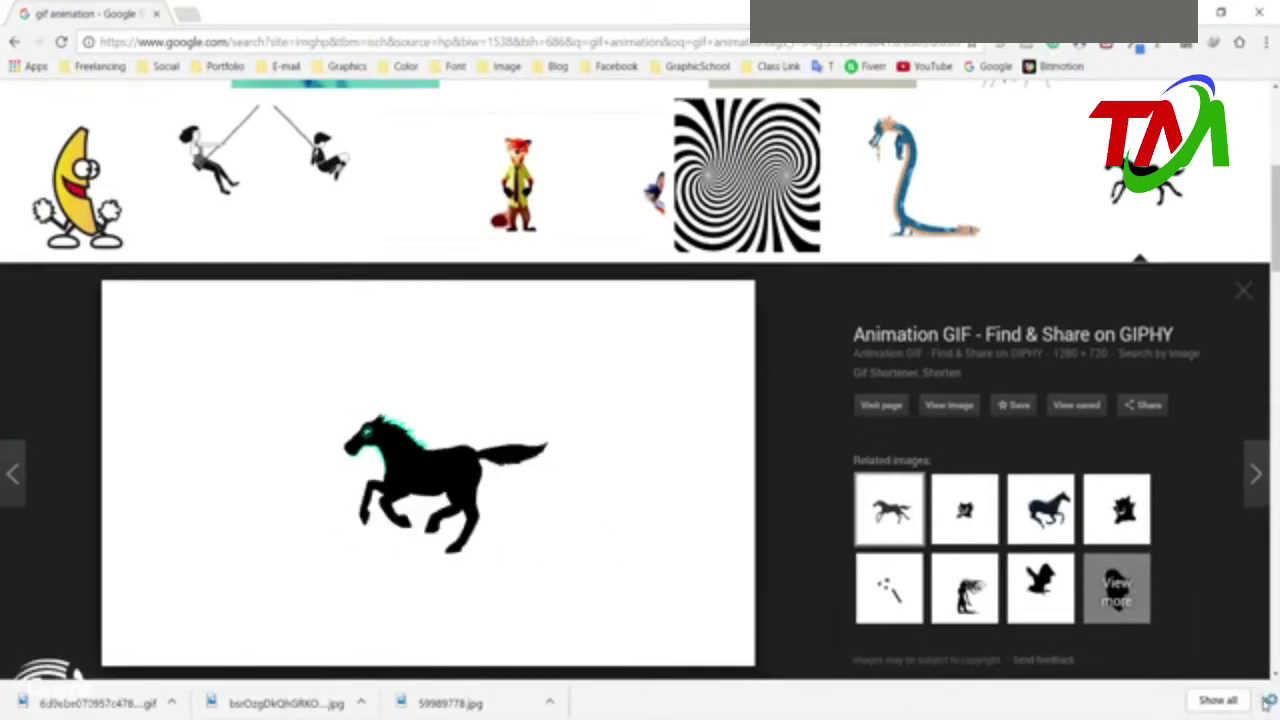
Close the downloads bar and the Facebook notification, and return to the walking-boy document in Photoshop
left_click(1266, 701)
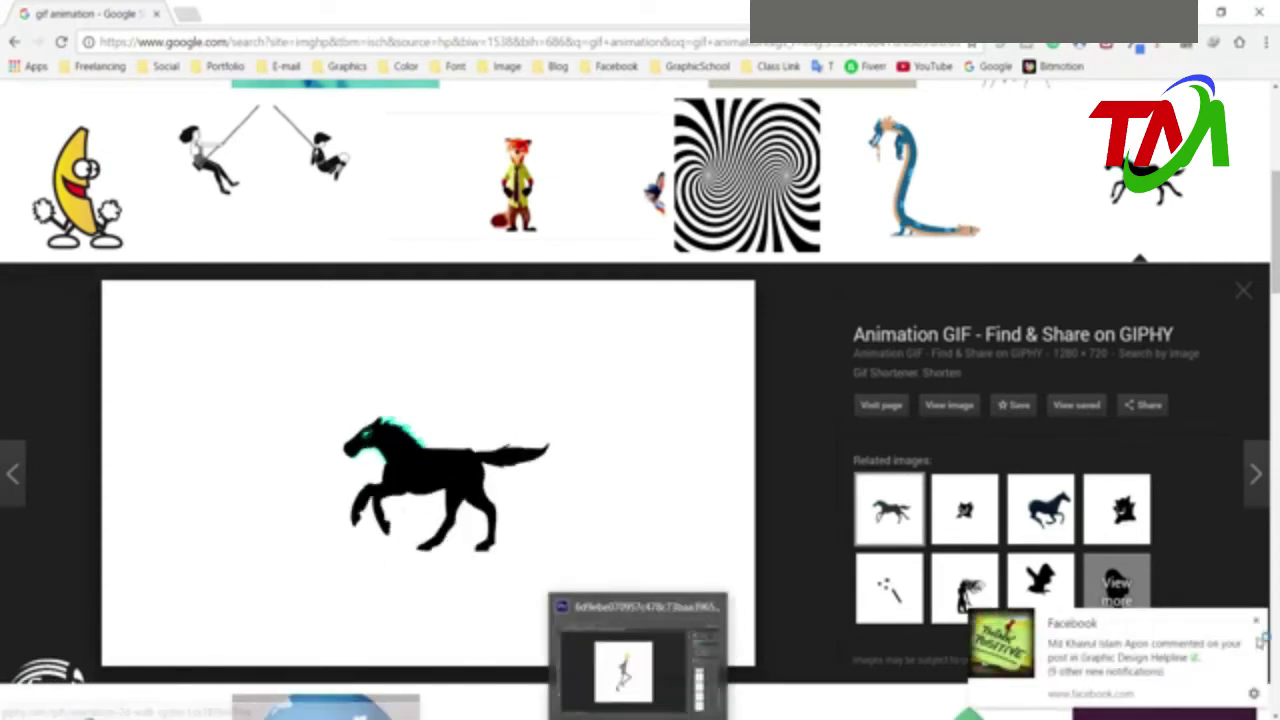
left_click(1252, 621)
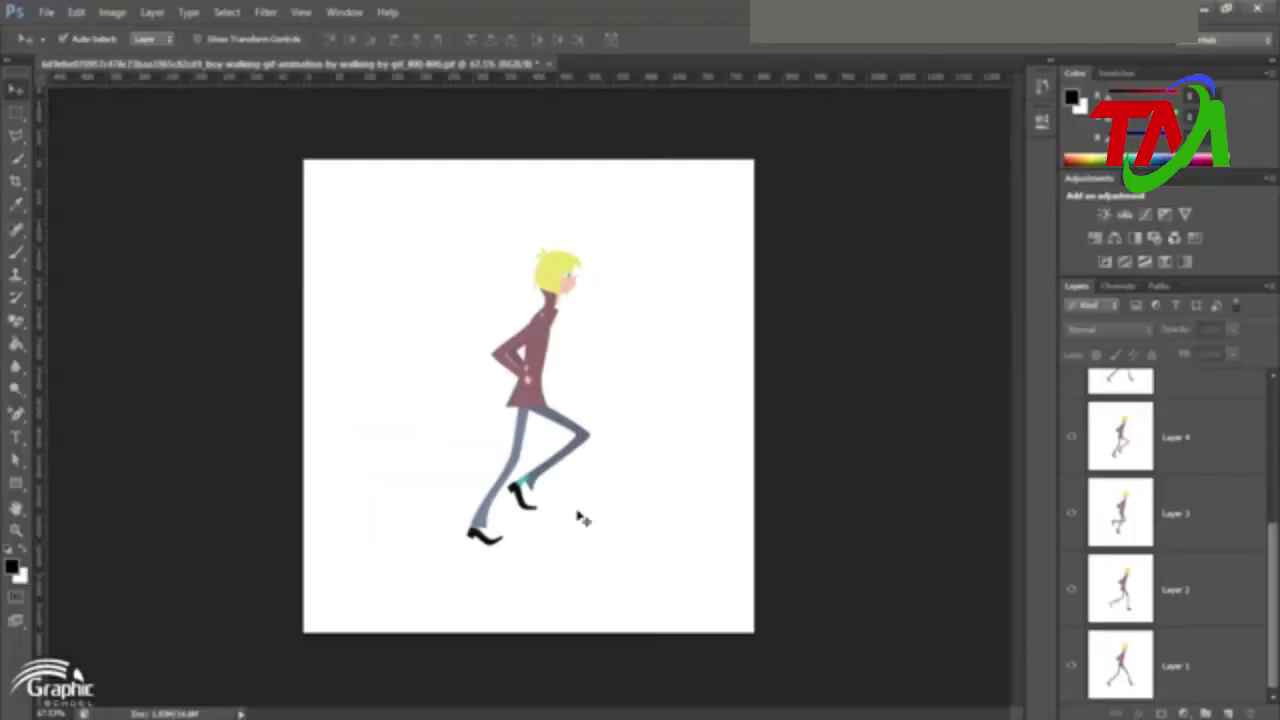
scroll(528, 396, "up", 1)
scroll(1195, 520, "up", 4)
scroll(1184, 492, "down", 4)
scroll(1184, 492, "up", 3)
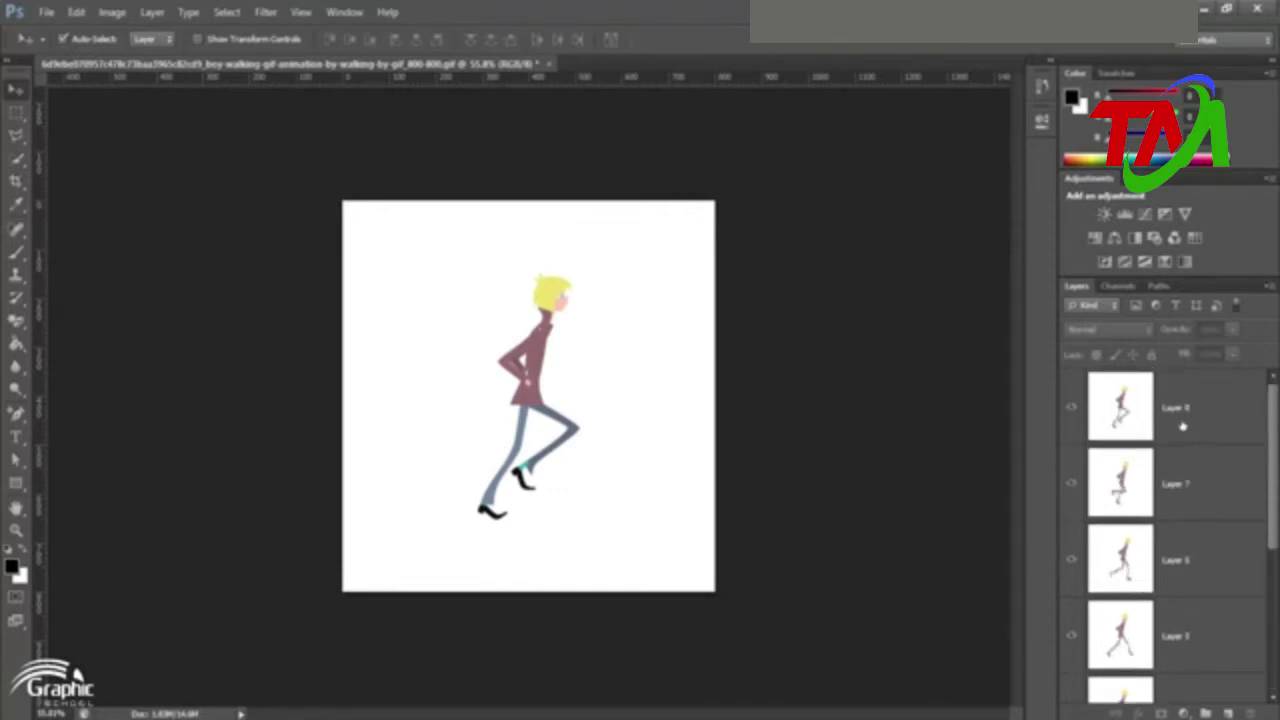
Examine the walking poses by going through the layers from Layer 8 down to Layer 1
left_click(1187, 427)
left_click(1178, 488)
left_click(935, 338)
left_click(1180, 490)
left_click(1174, 589)
scroll(1174, 583, "down", 3)
left_click(1187, 592)
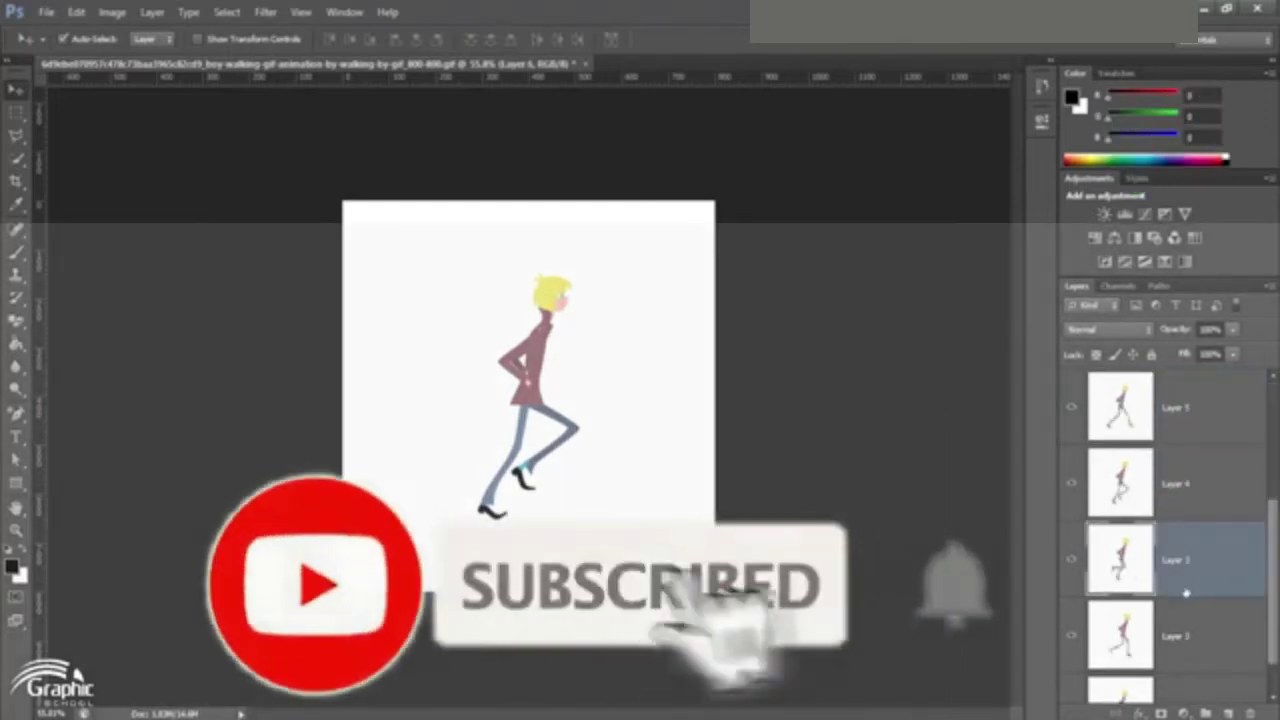
left_click(1184, 646)
scroll(1179, 668, "down", 1)
left_click(1176, 670)
left_click(1174, 594)
left_click(1179, 518)
scroll(1177, 502, "up", 4)
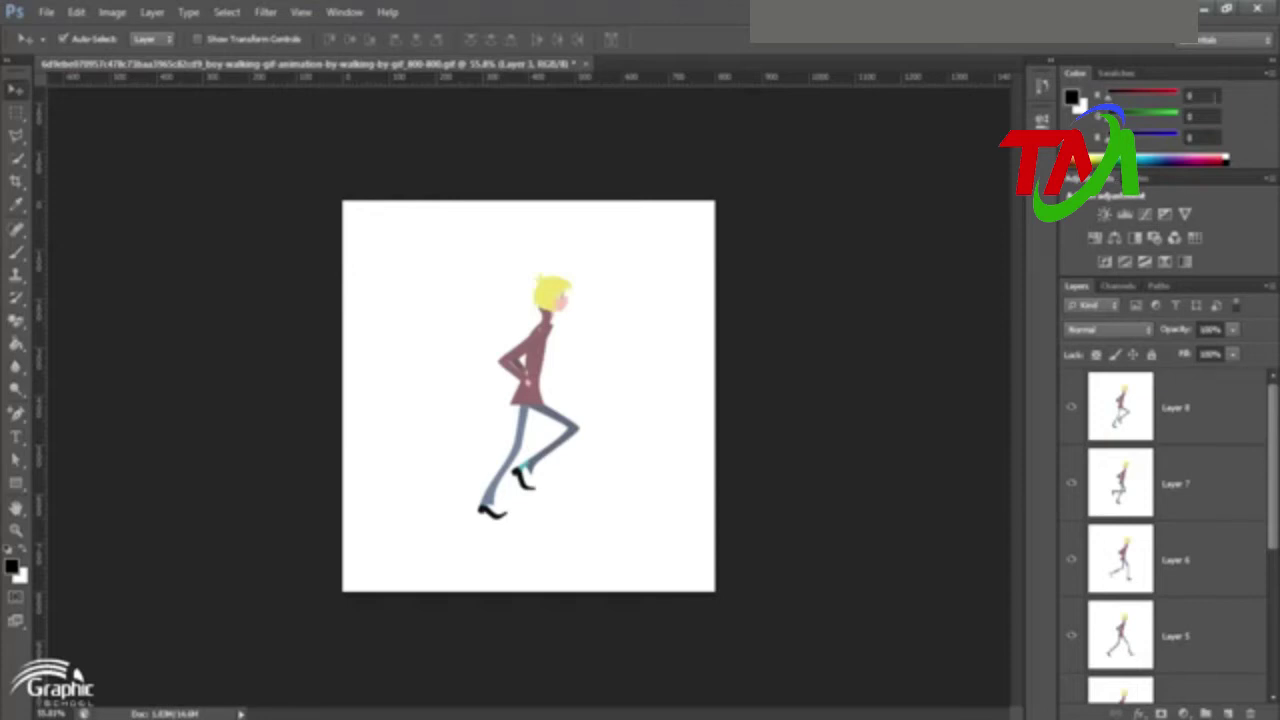
Close the Color and Adjustments tab groups to give the layer list more room
left_click(1272, 75)
left_click(1208, 350)
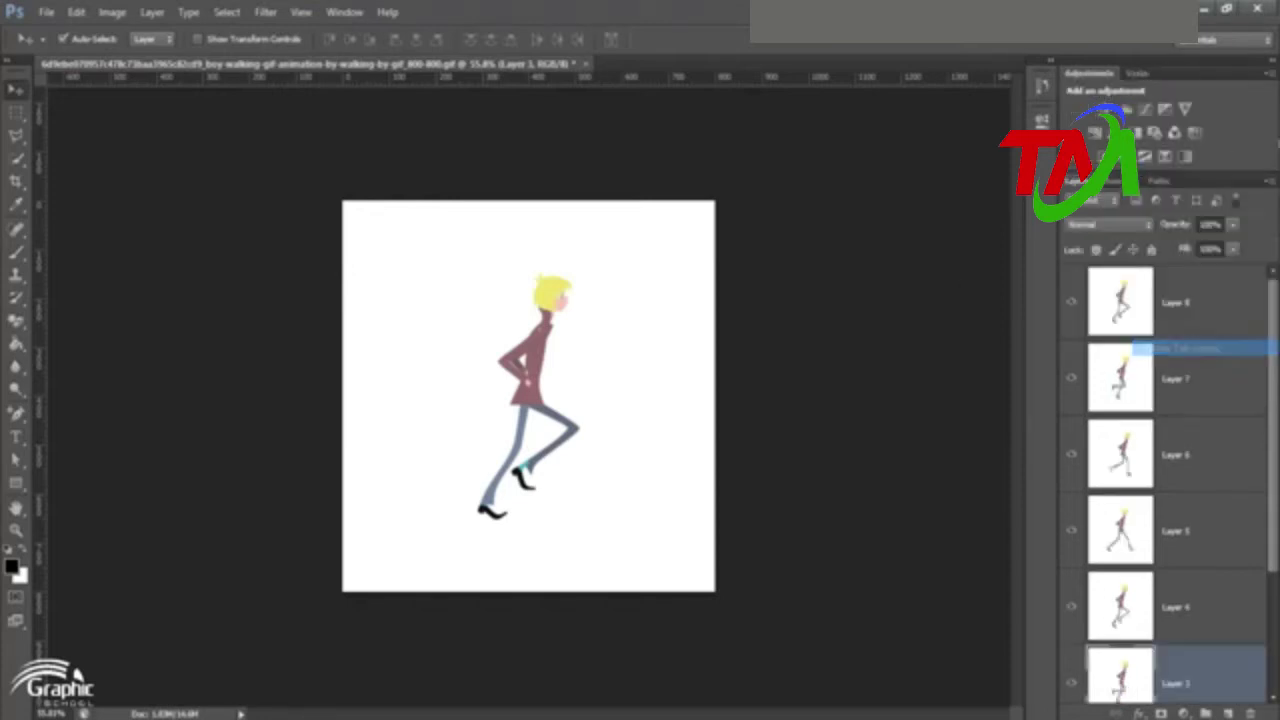
left_click(1272, 80)
left_click(1180, 457)
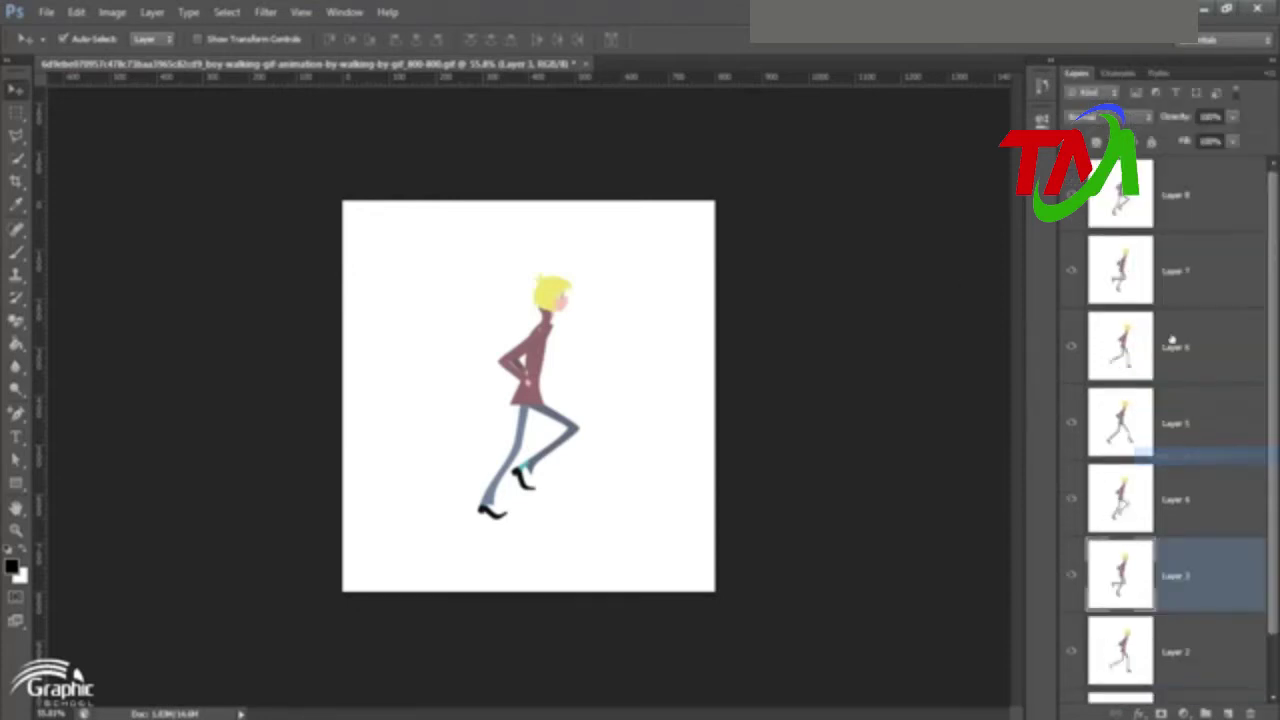
scroll(1144, 345, "up", 1)
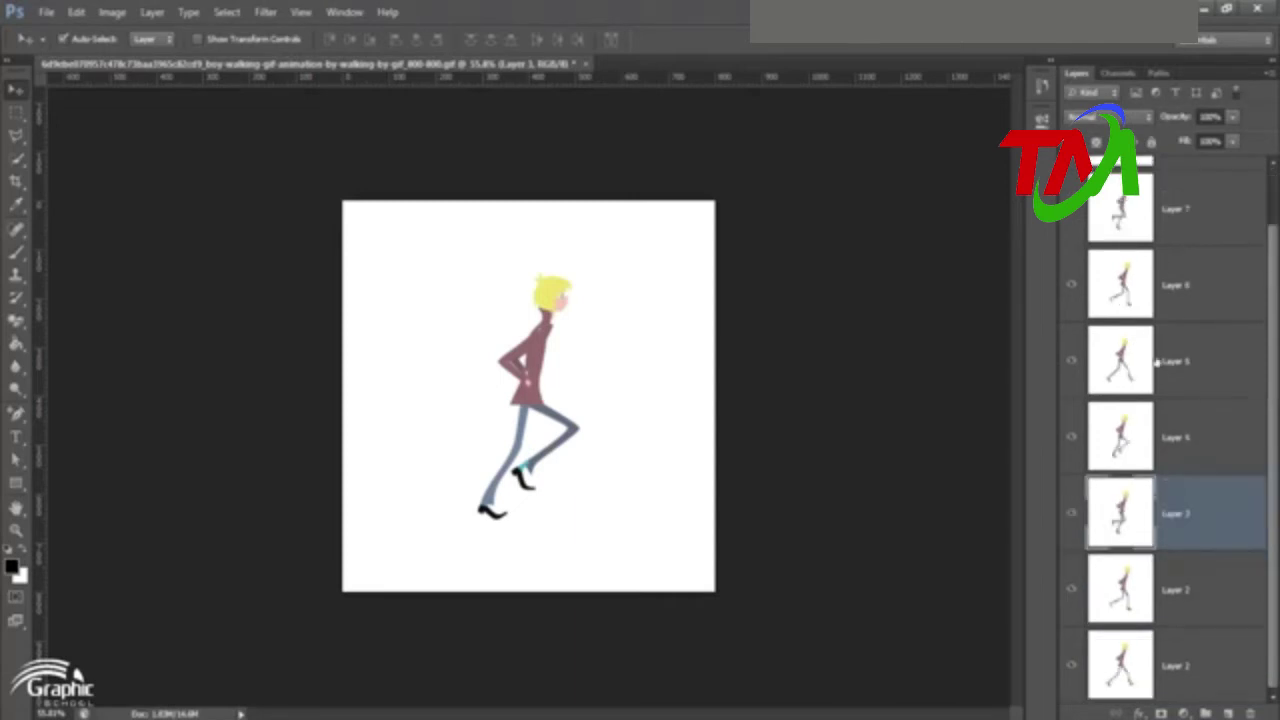
scroll(1182, 402, "down", 1)
Show the Timeline and check the delay options of its first frame without choosing one
left_click(344, 12)
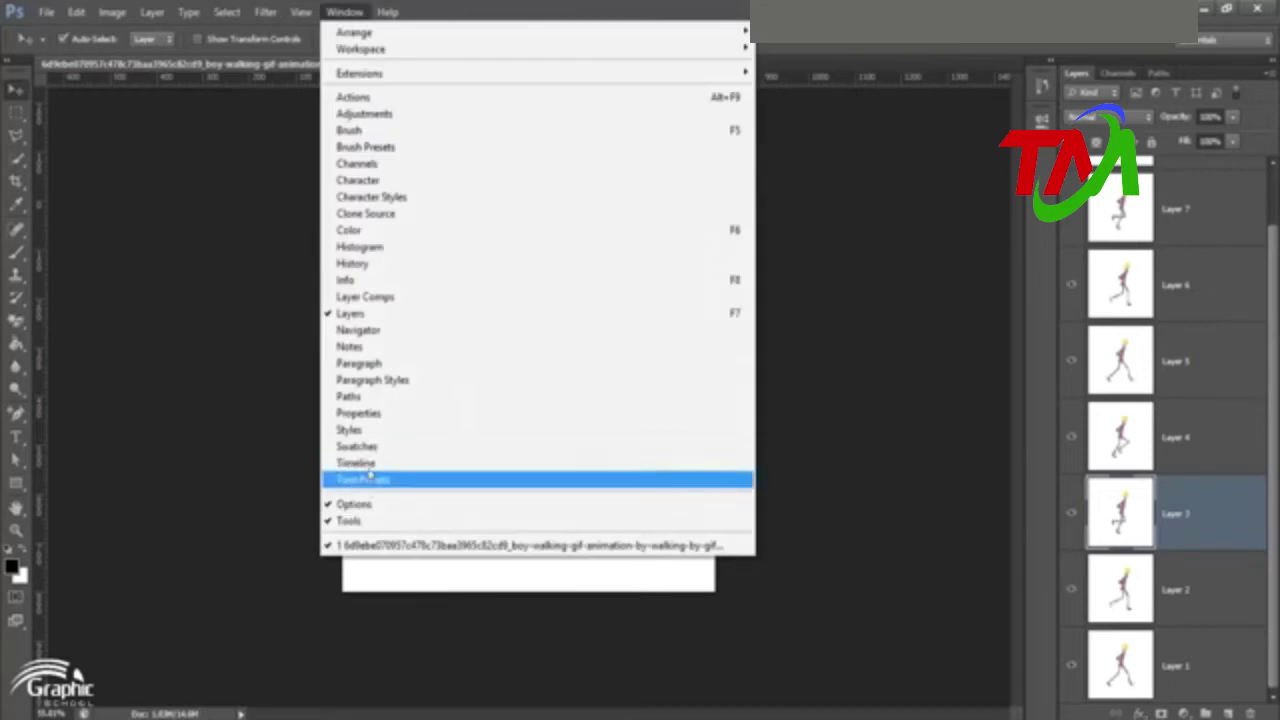
left_click(358, 463)
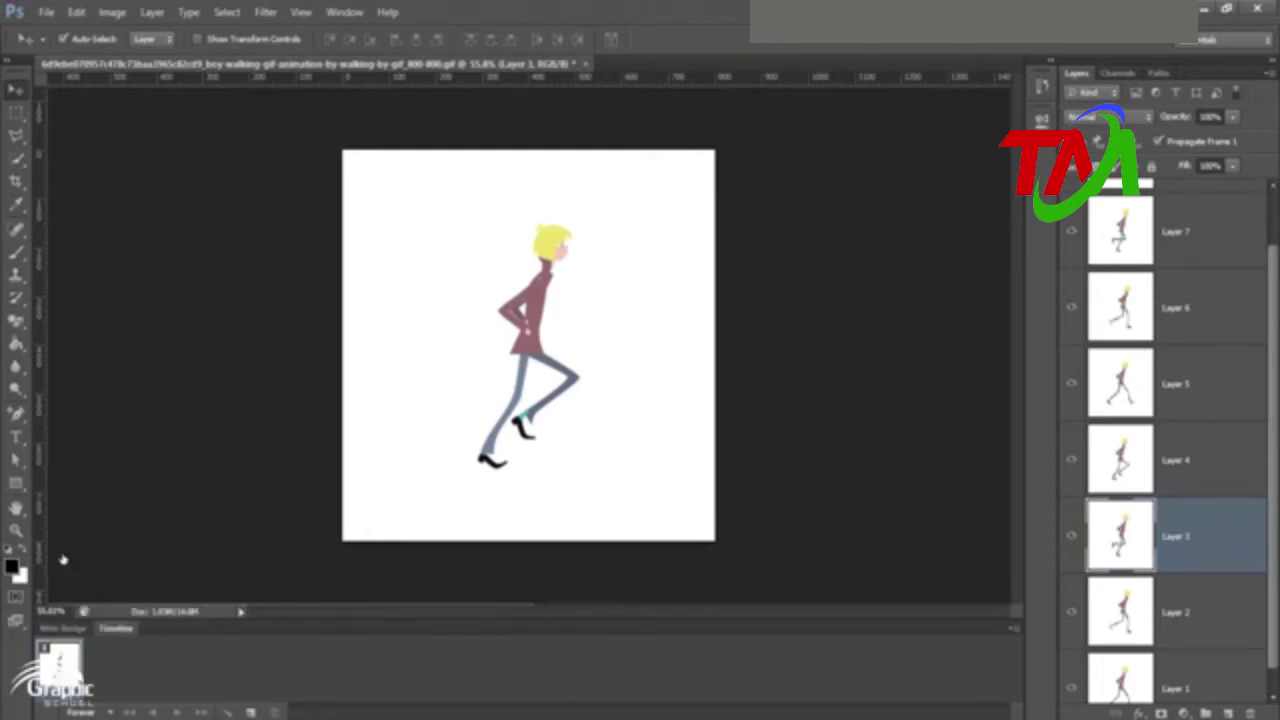
left_click(64, 691)
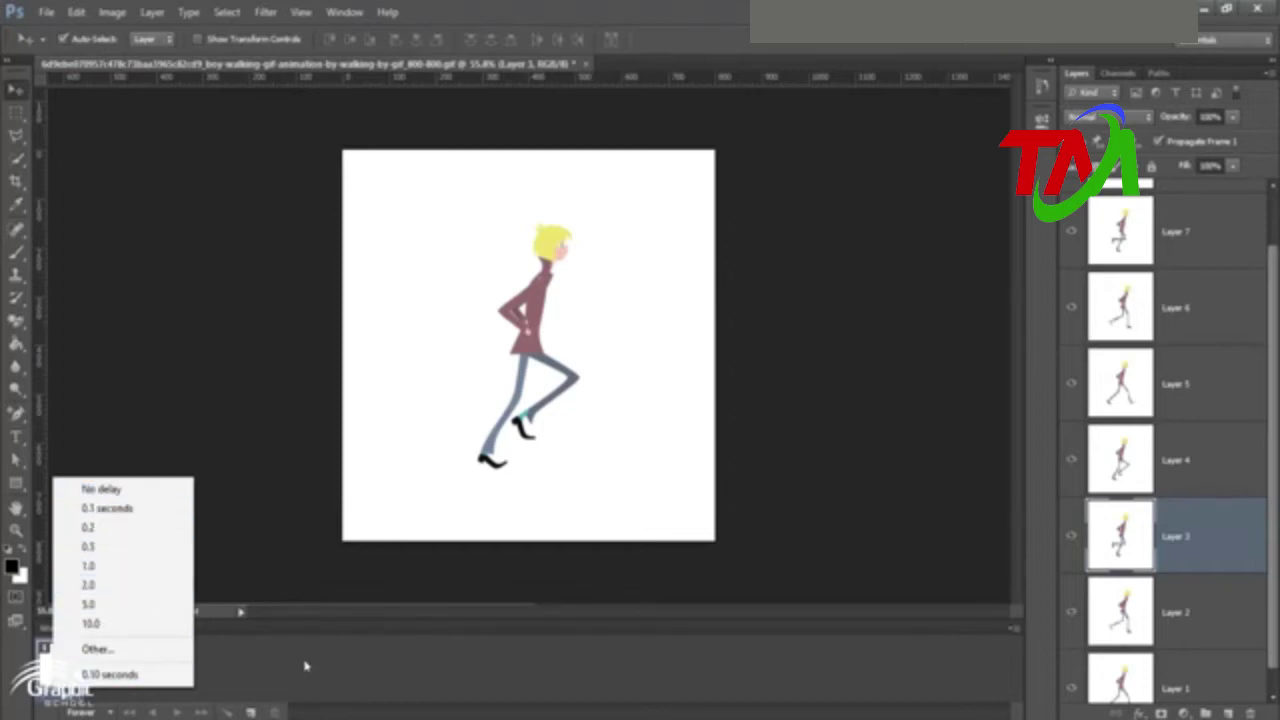
left_click(245, 534)
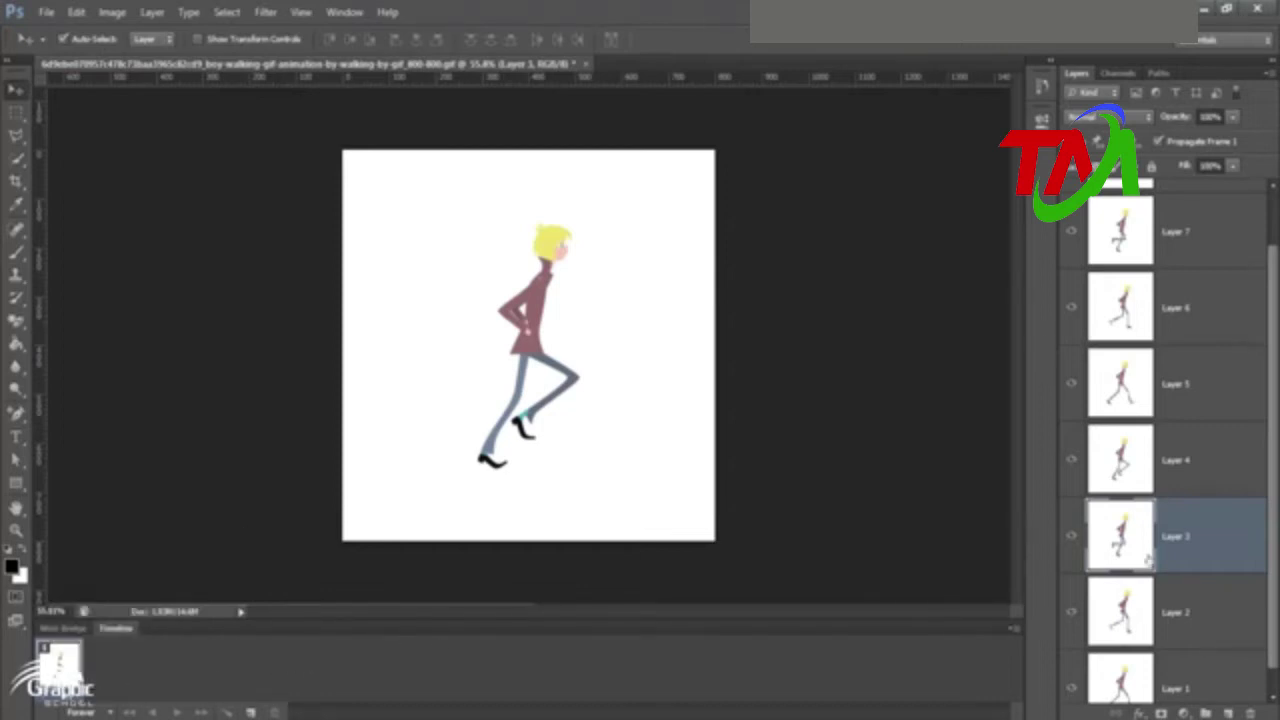
Select Layer 1 and hide Layers 2 through 8 so the first frame shows only Layer 1
scroll(1147, 558, "down", 1)
left_click(1171, 637)
scroll(1167, 308, "up", 1)
scroll(1160, 330, "down", 1)
left_click(1165, 569)
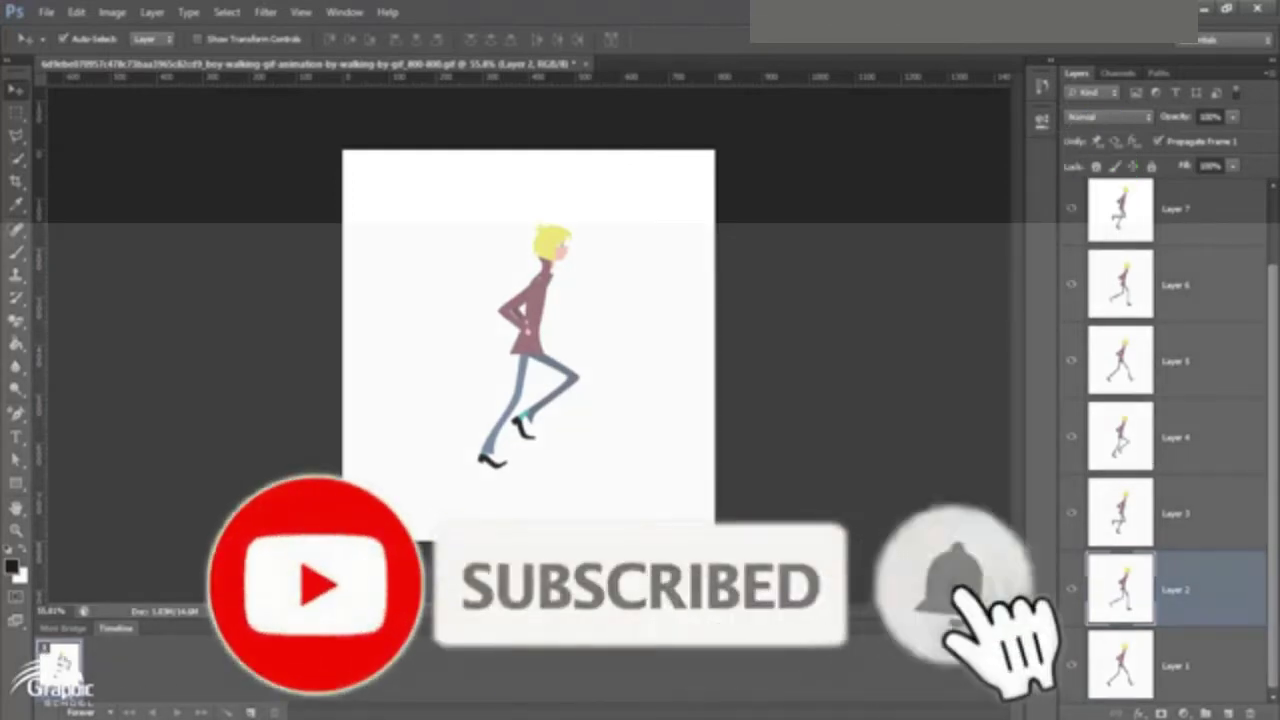
left_click(1147, 665)
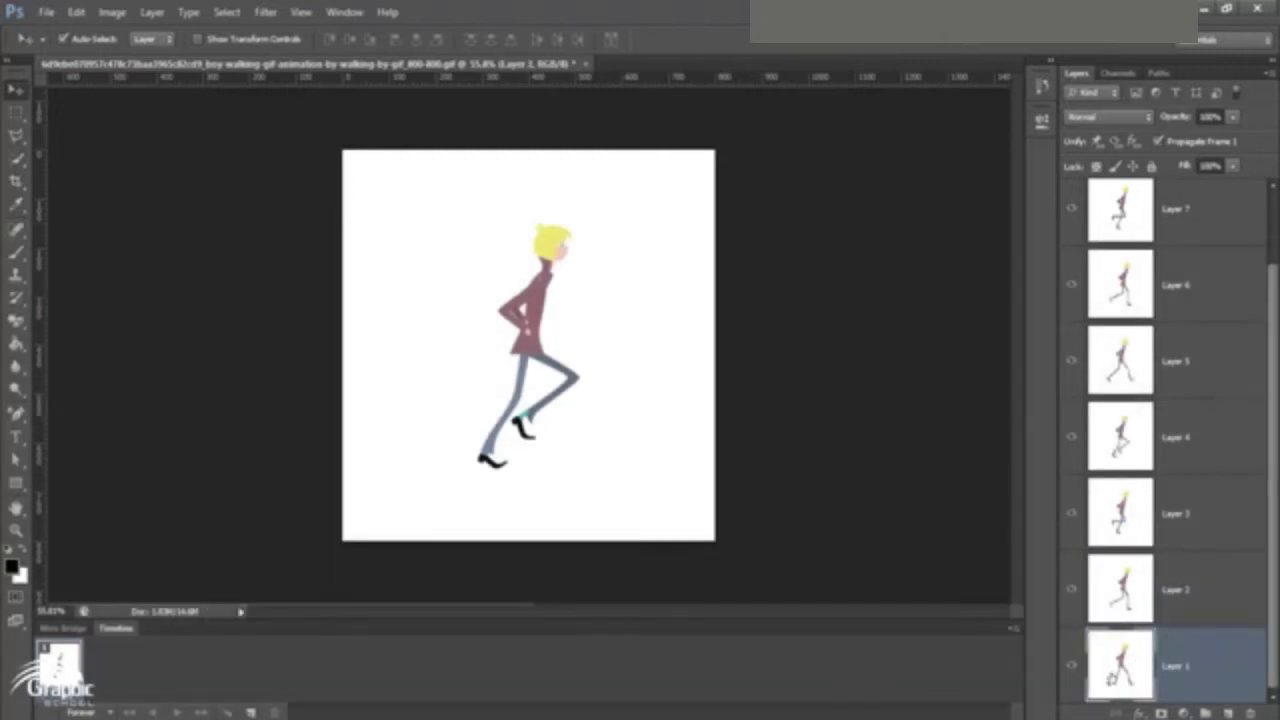
left_click_drag(1075, 497, 1073, 338)
scroll(1081, 292, "up", 2)
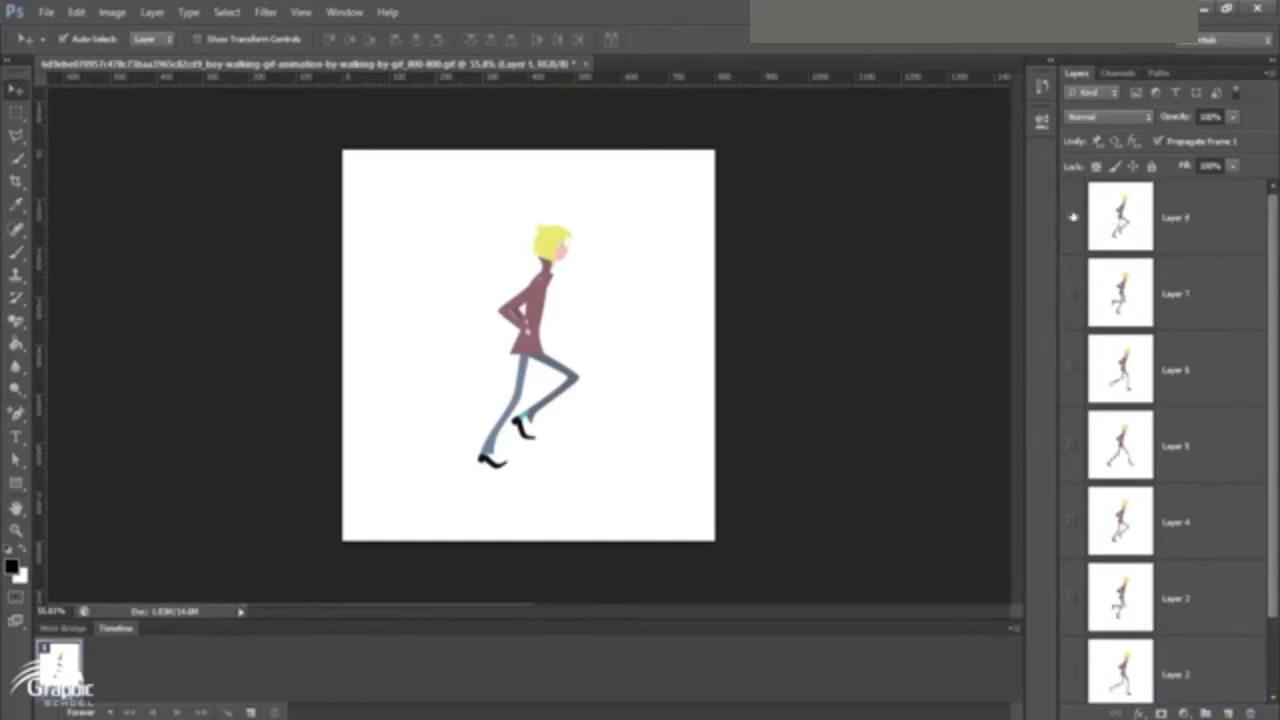
left_click(1073, 217)
scroll(1140, 490, "down", 2)
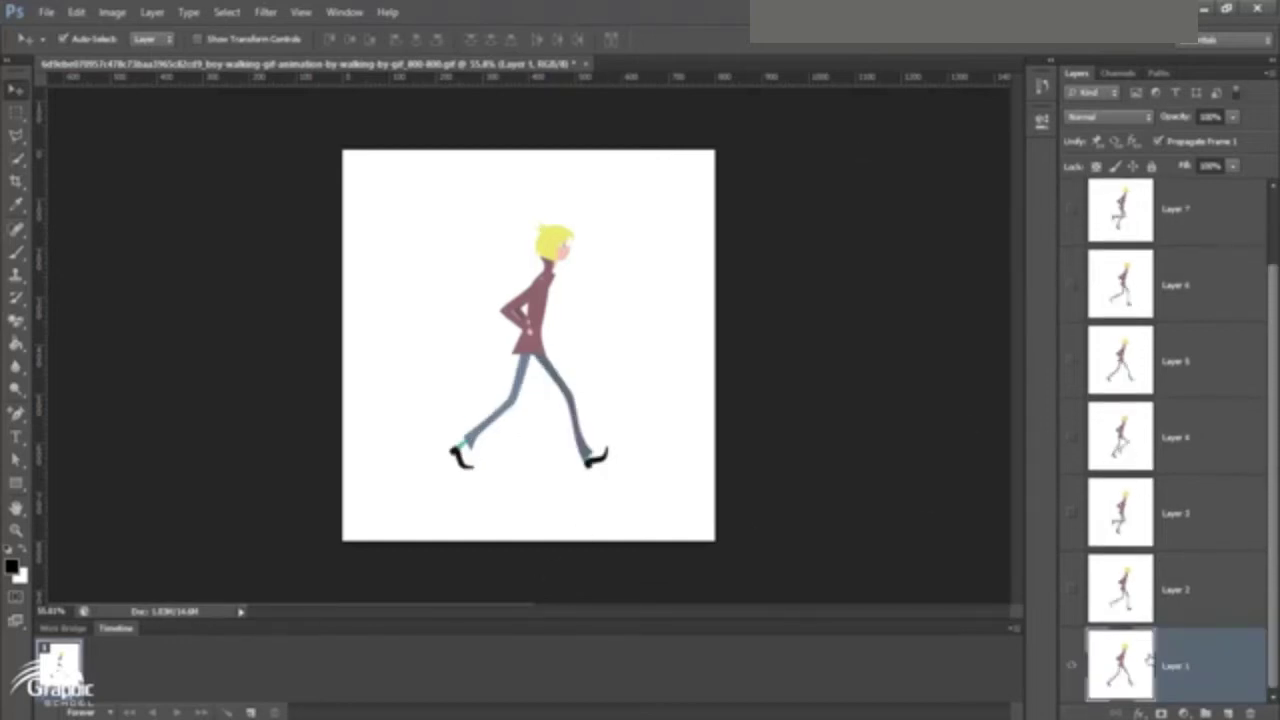
Add a second frame showing only Layer 2 and a third frame showing only Layer 3
left_click(250, 712)
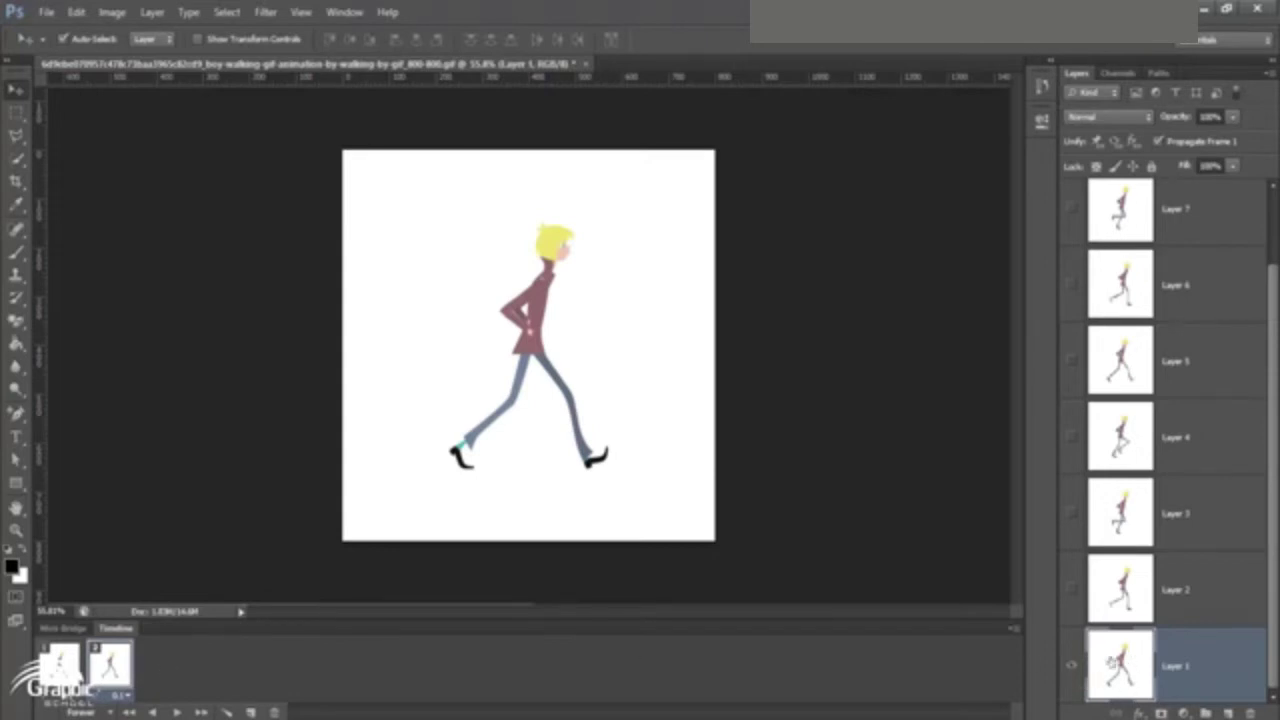
left_click(1072, 668)
left_click(1072, 590)
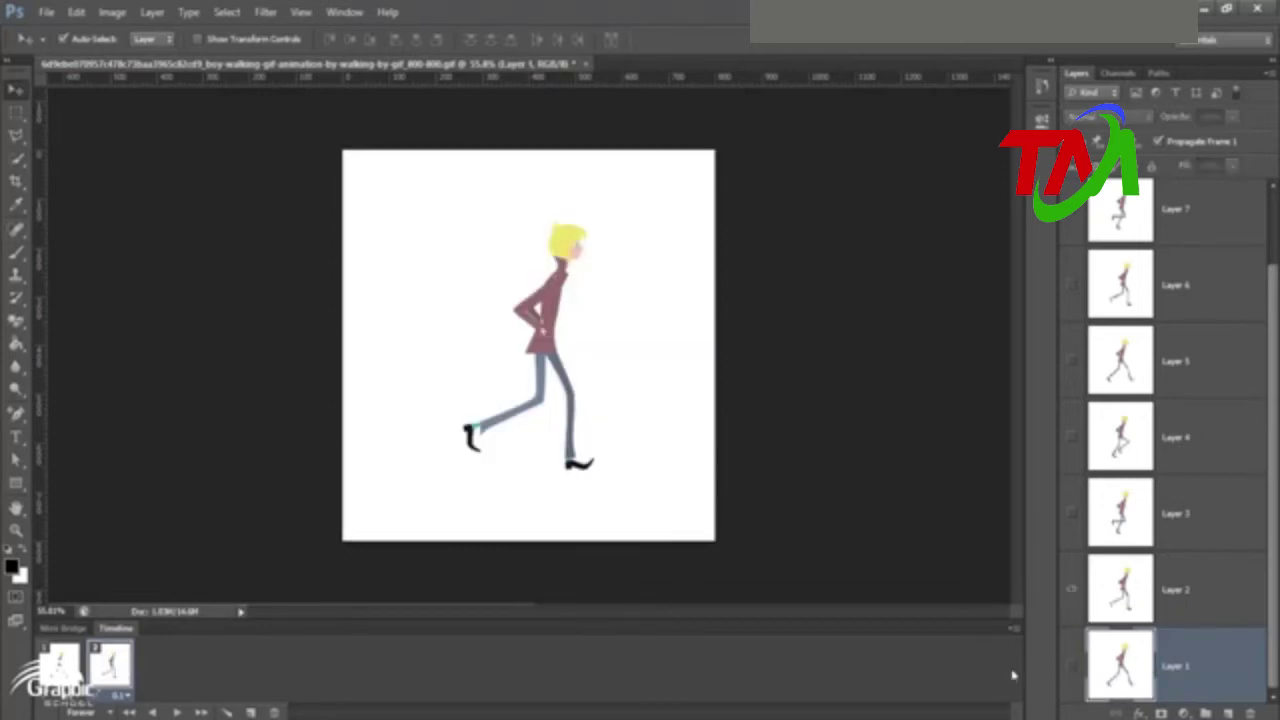
left_click(251, 712)
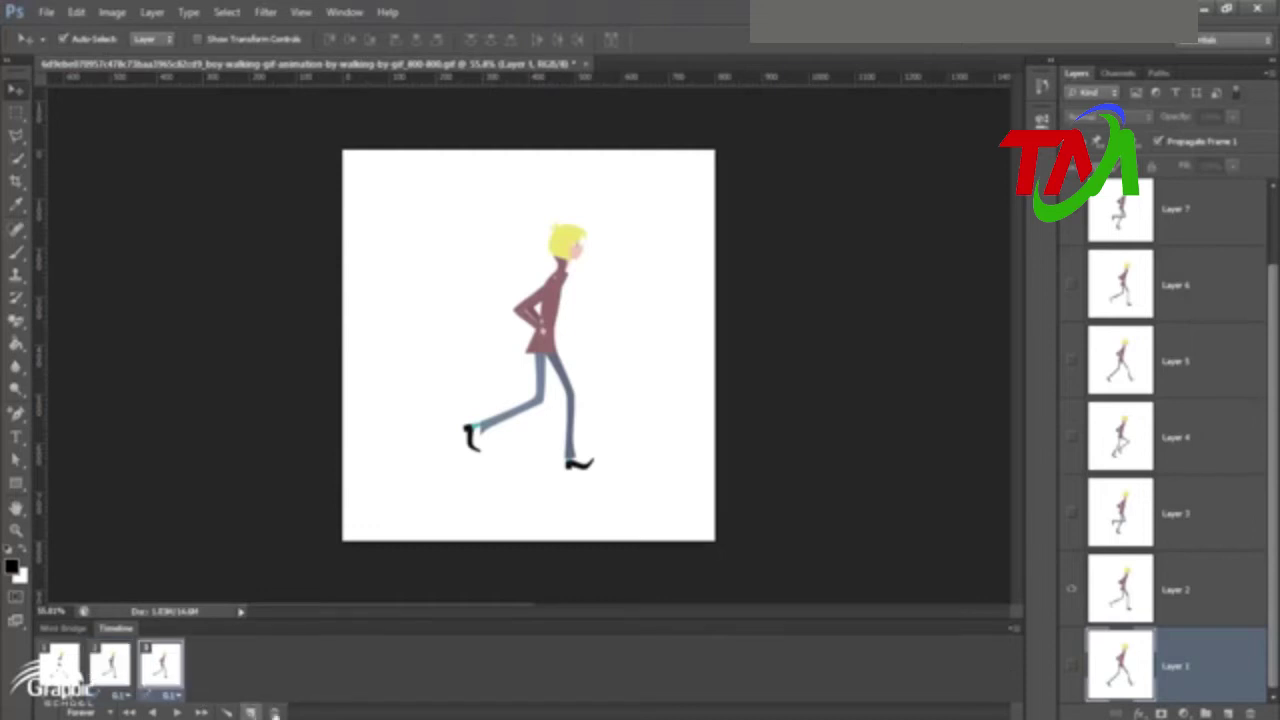
left_click(1074, 592)
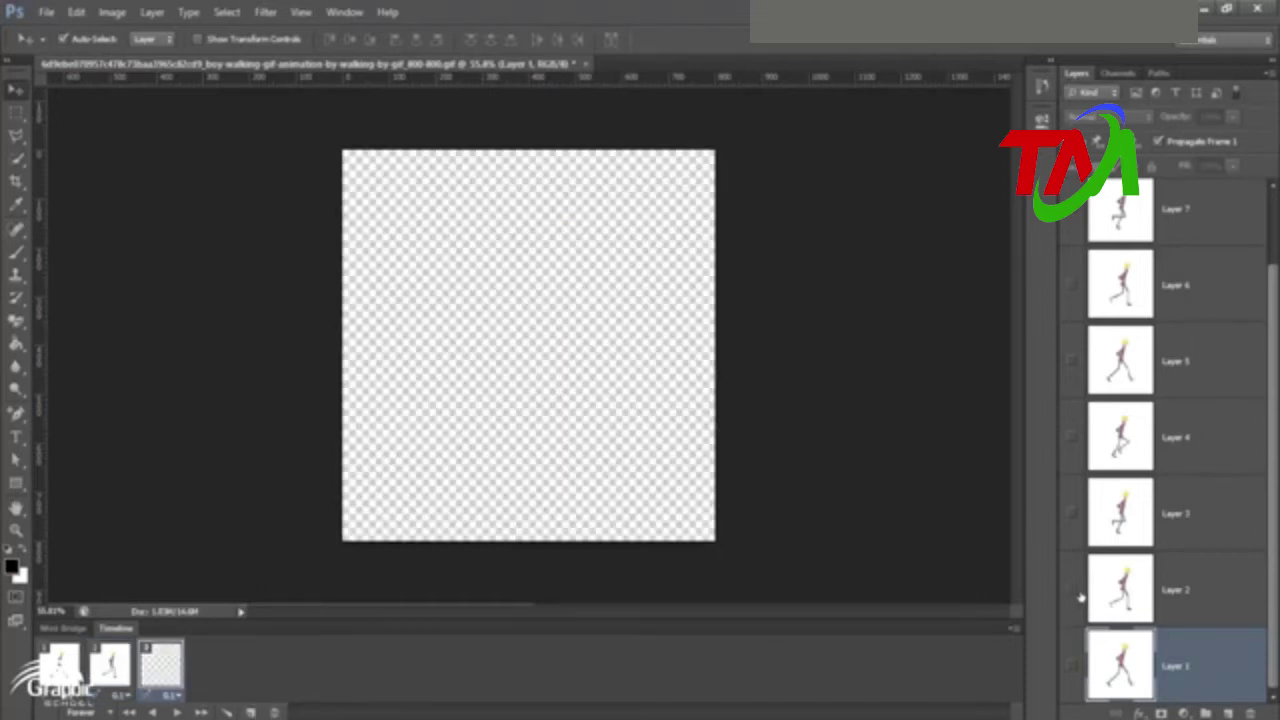
left_click(1072, 513)
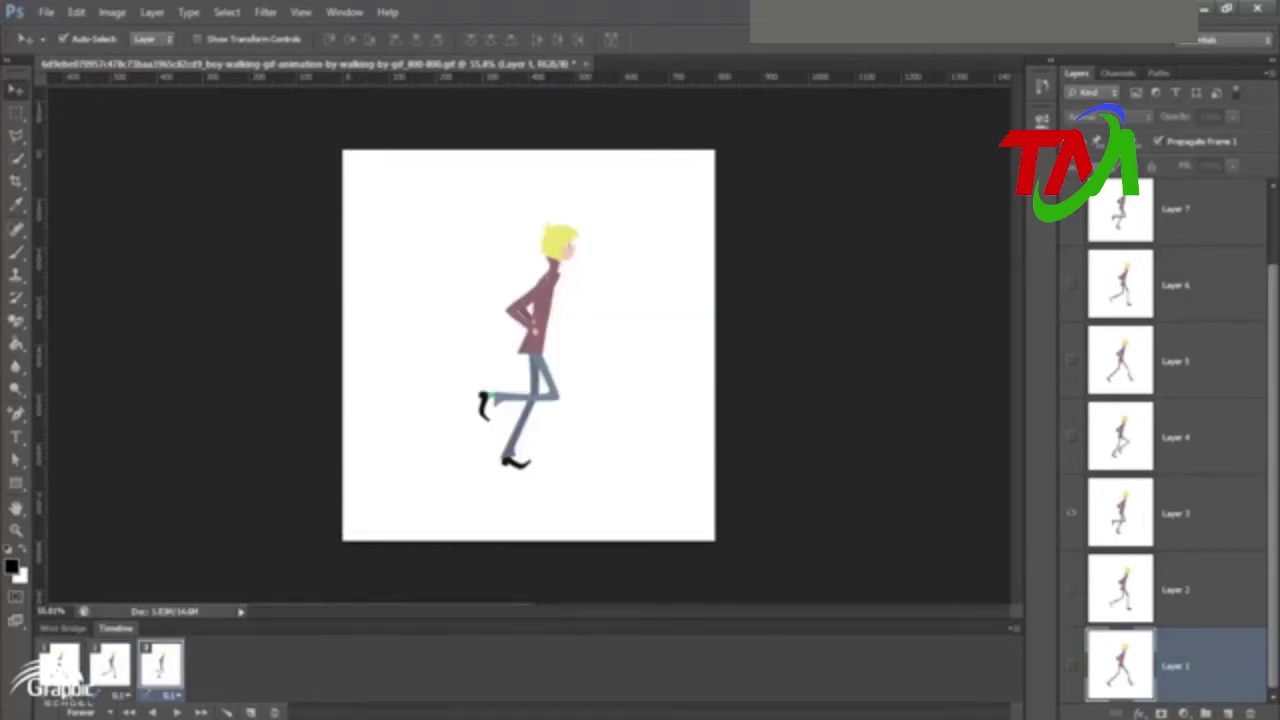
Add a fourth frame showing only Layer 4 and a fifth frame showing only Layer 5
left_click(251, 712)
left_click(1074, 513)
left_click(1072, 437)
left_click(251, 712)
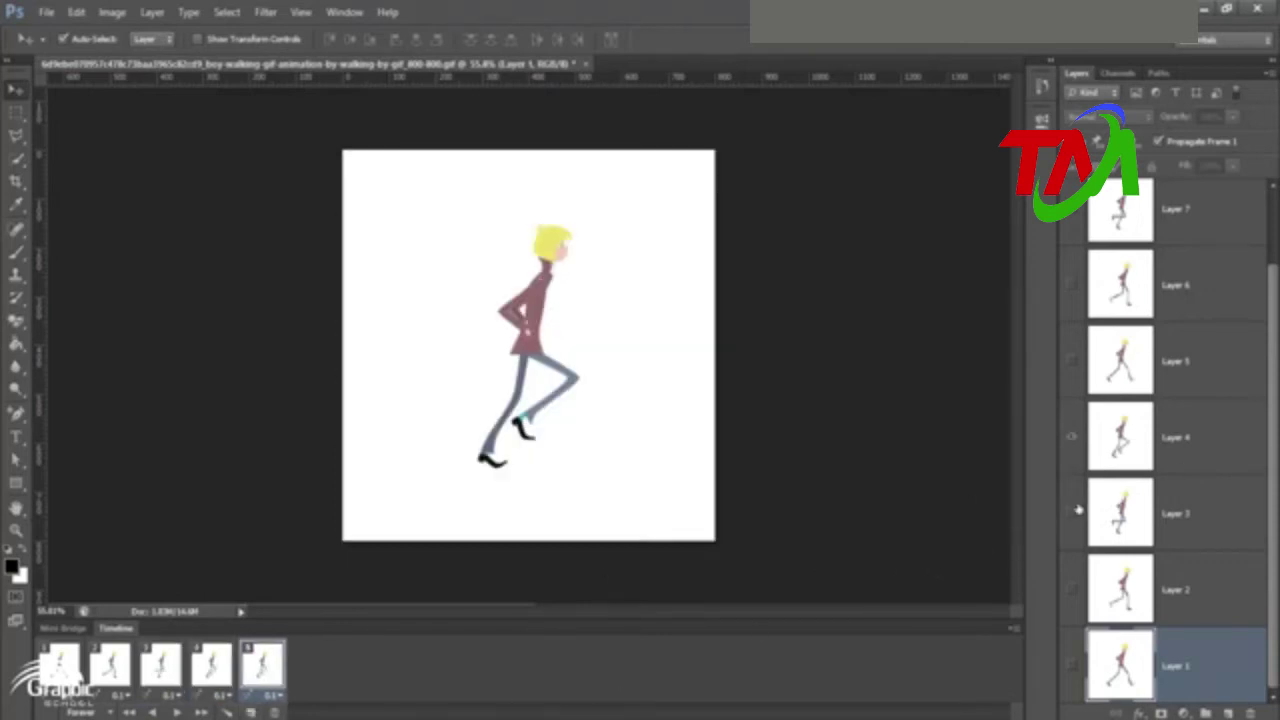
left_click(1072, 437)
left_click(1072, 360)
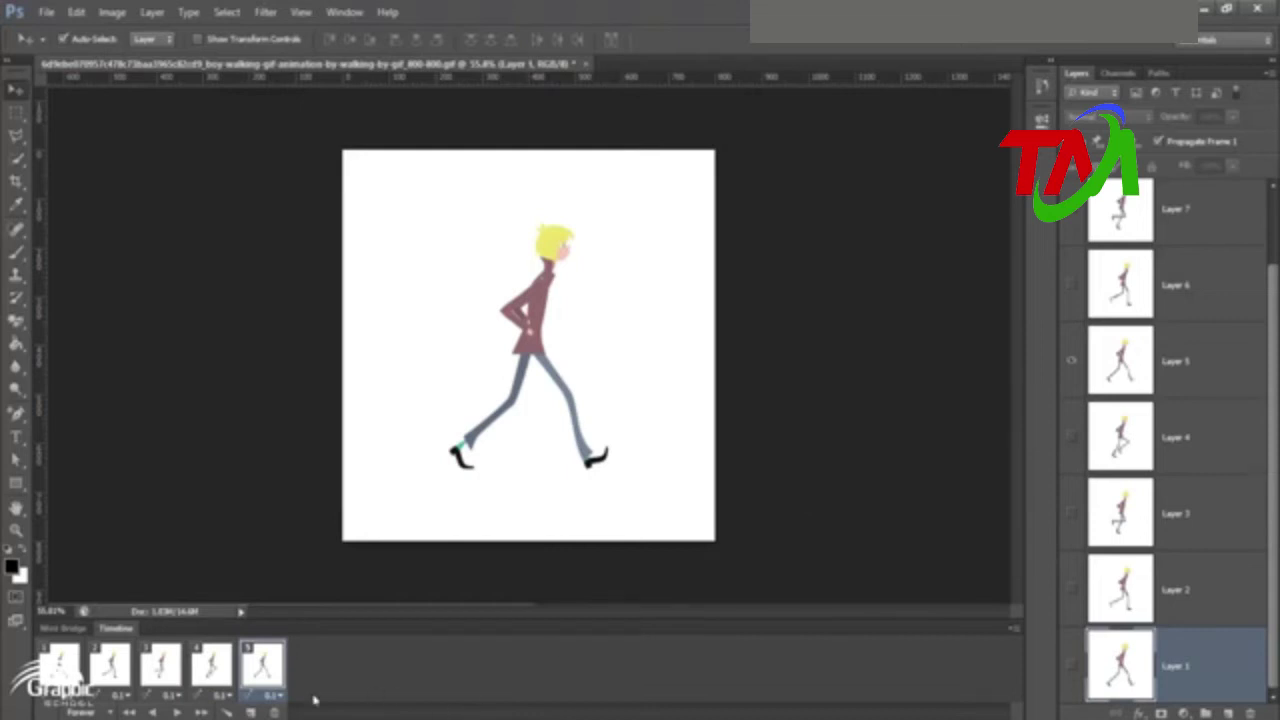
Add a sixth frame, hide Layer 5 in it and show Layer 6 instead
left_click(251, 712)
left_click(1072, 360)
left_click(1071, 285)
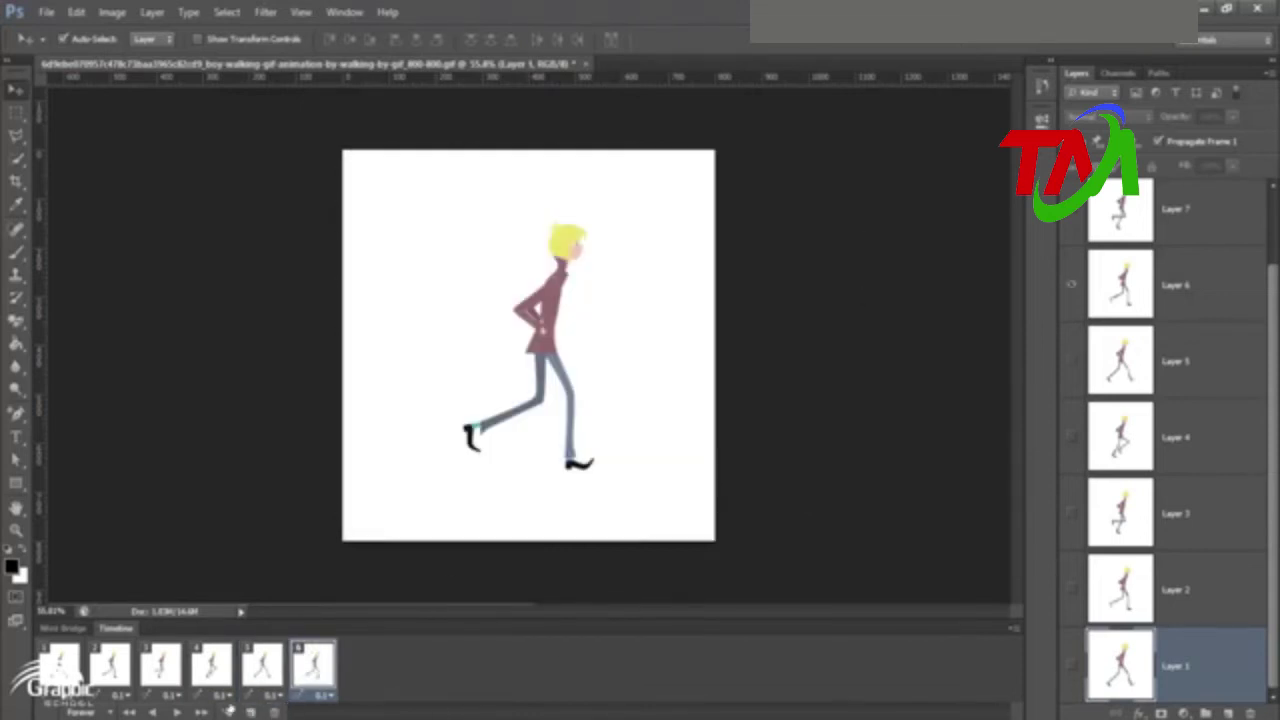
Add a seventh frame showing only Layer 7 and an eighth frame showing only Layer 8
left_click(251, 712)
left_click(1074, 285)
left_click(1073, 209)
scroll(1140, 264, "up", 3)
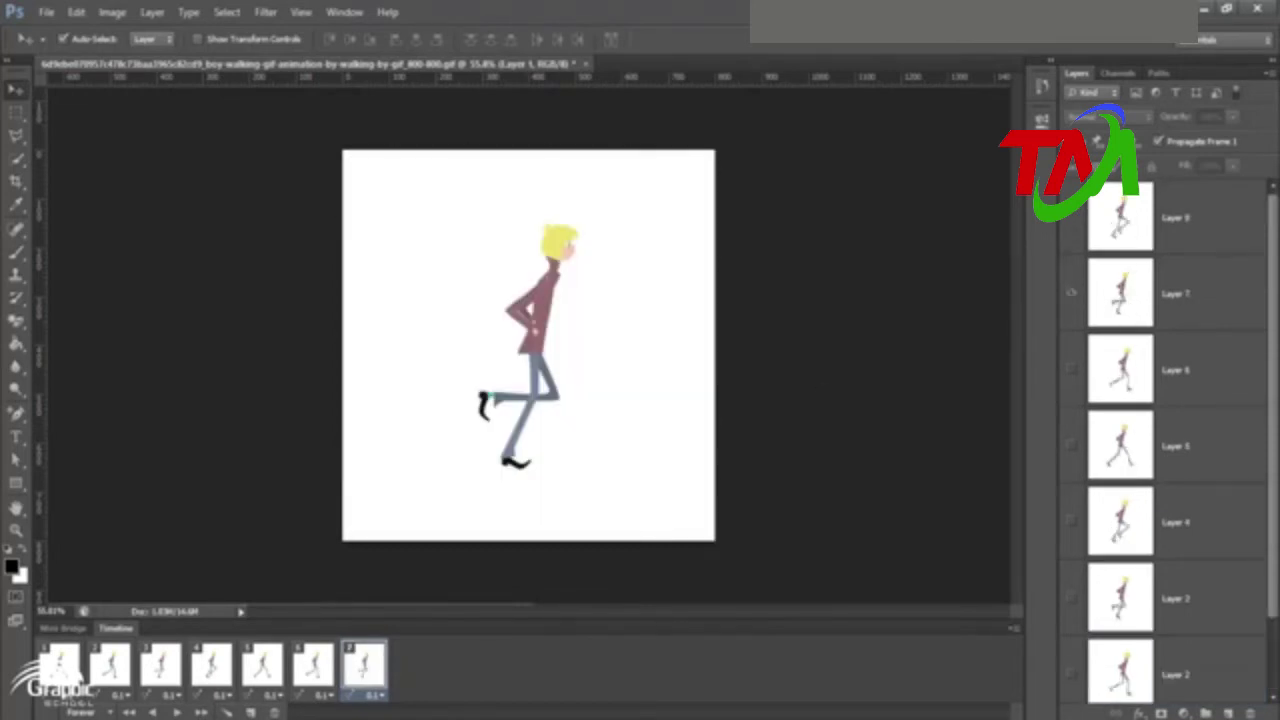
left_click(251, 712)
left_click(1074, 290)
left_click(1073, 217)
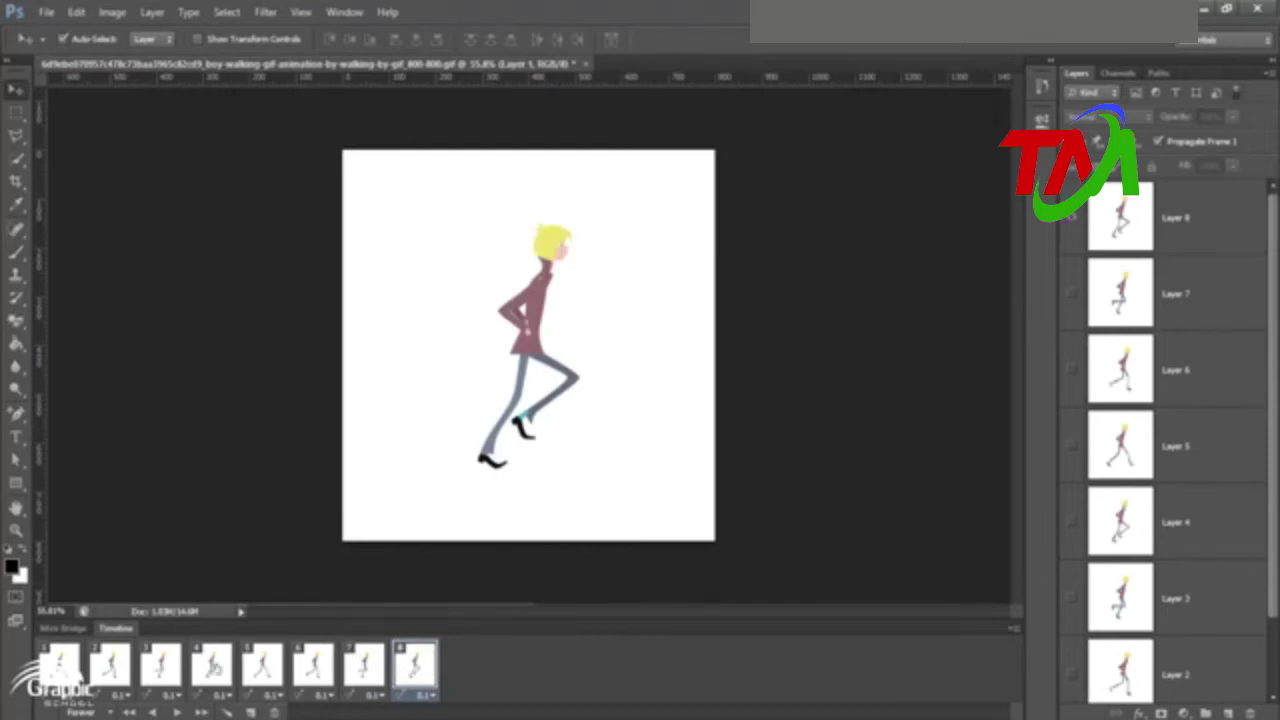
Play the eight-frame walking animation on the canvas to preview it, and stop the playback
left_click(178, 713)
left_click(176, 712)
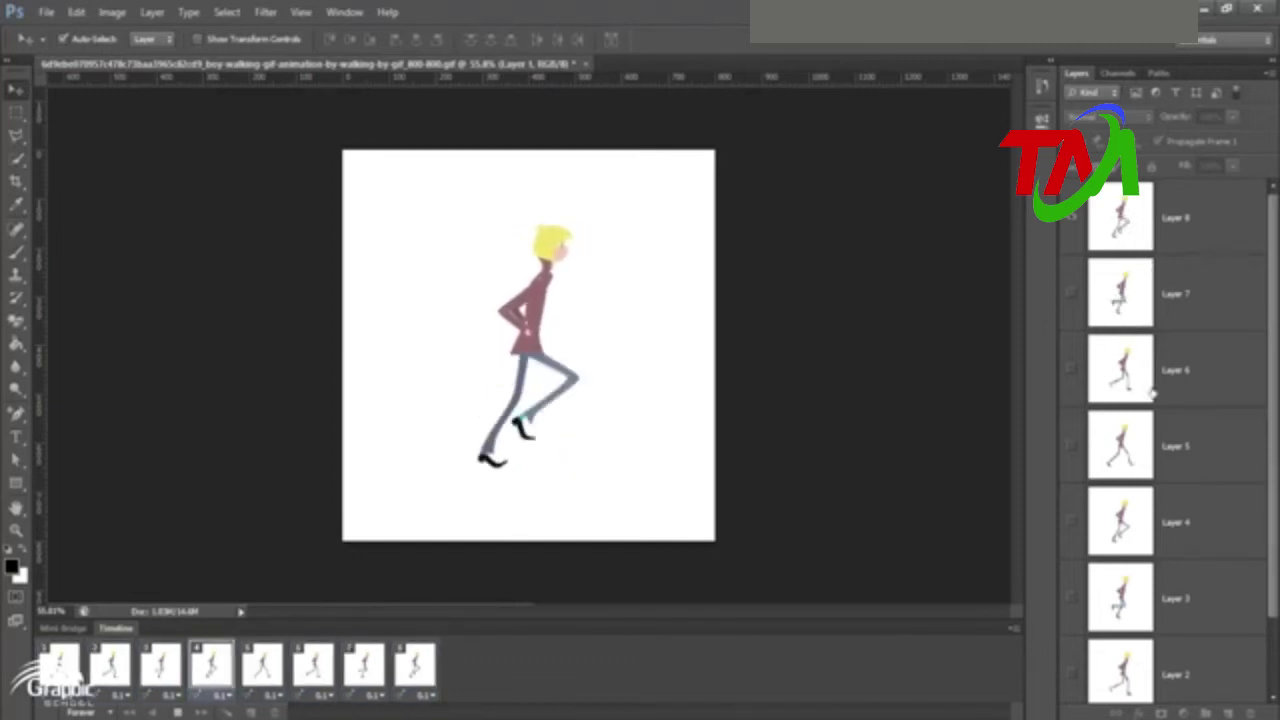
scroll(1140, 614, "down", 2)
scroll(1140, 614, "up", 2)
left_click(178, 712)
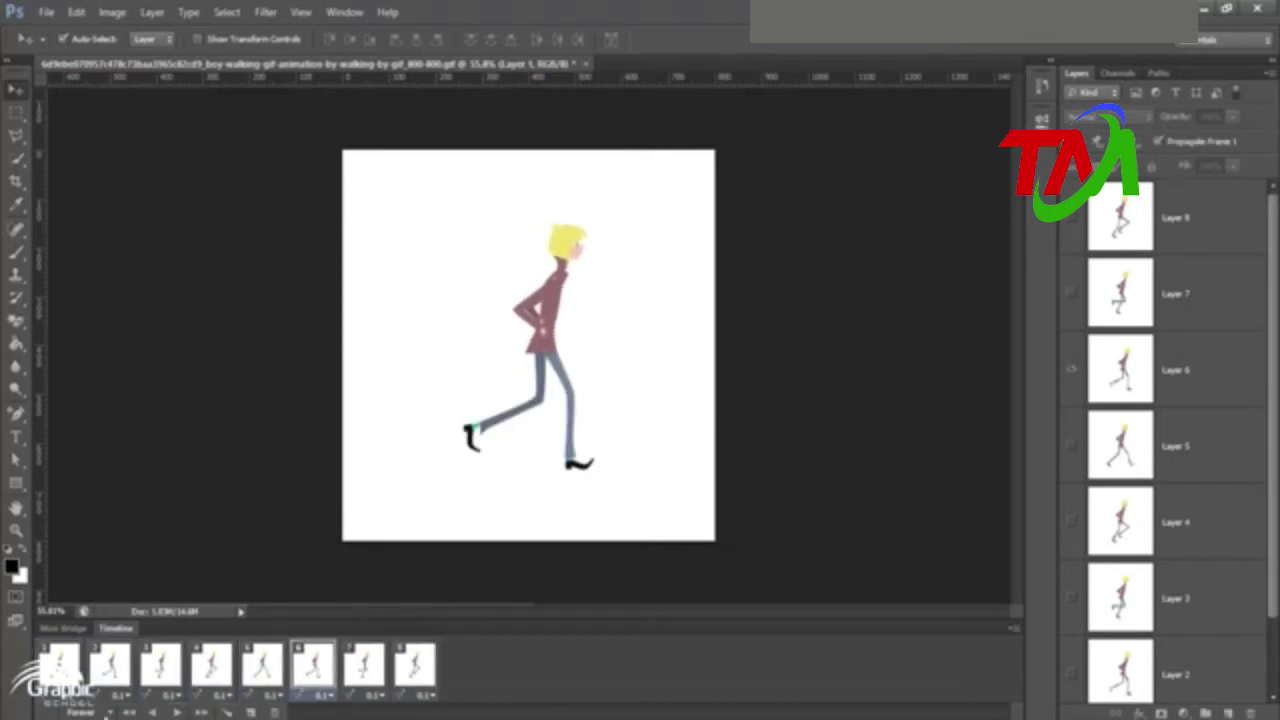
Set the animation's looping option to Once and play it
left_click(111, 712)
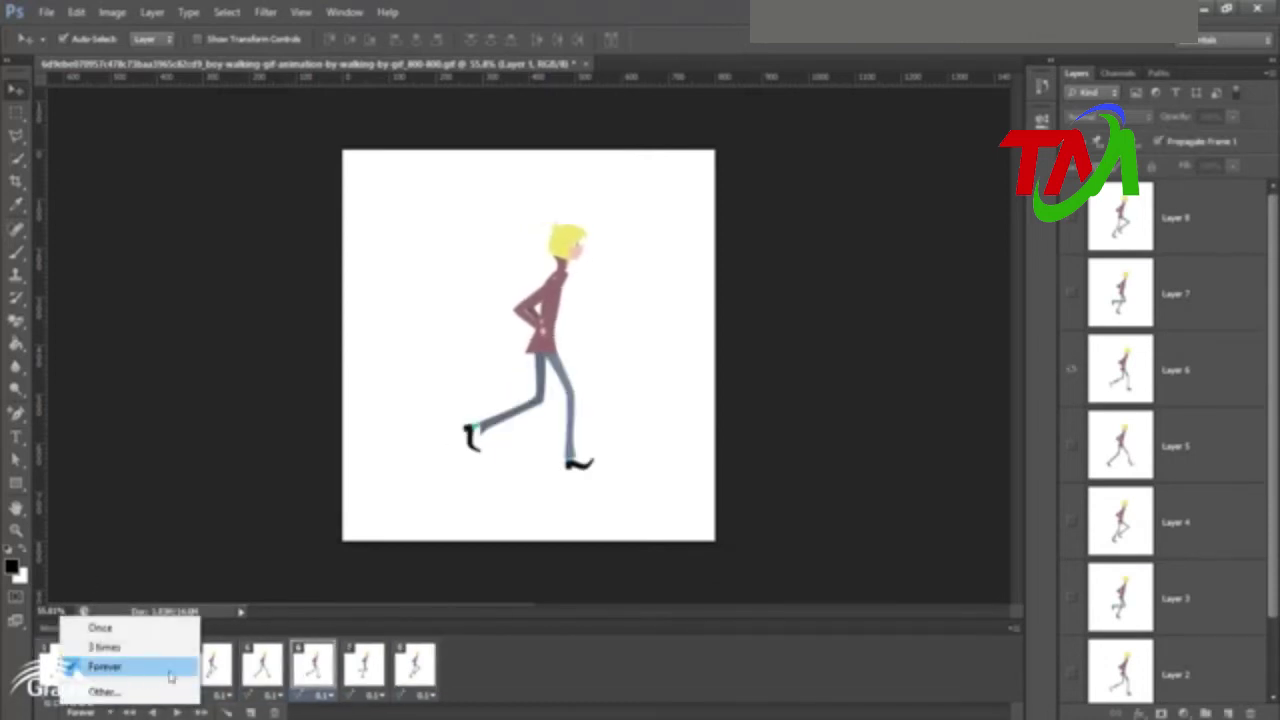
left_click(100, 627)
left_click(178, 712)
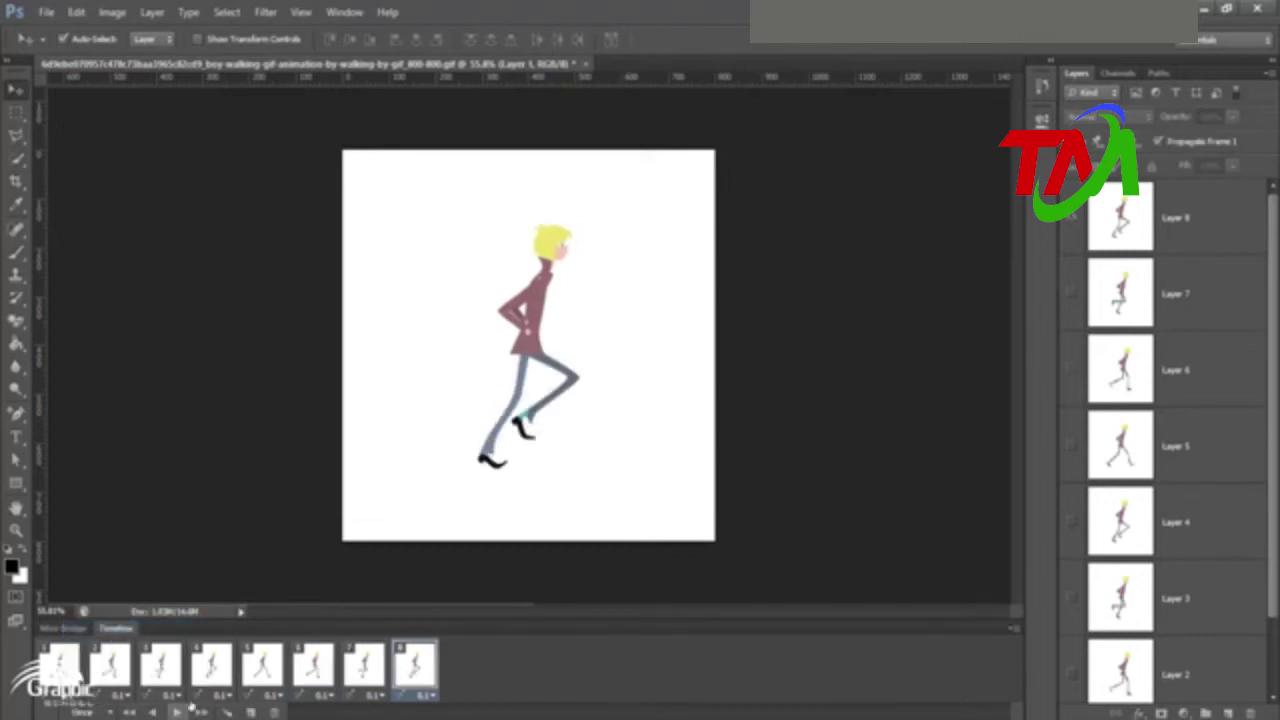
Set the animation's looping option to Forever, play it and stop the playback
left_click(111, 712)
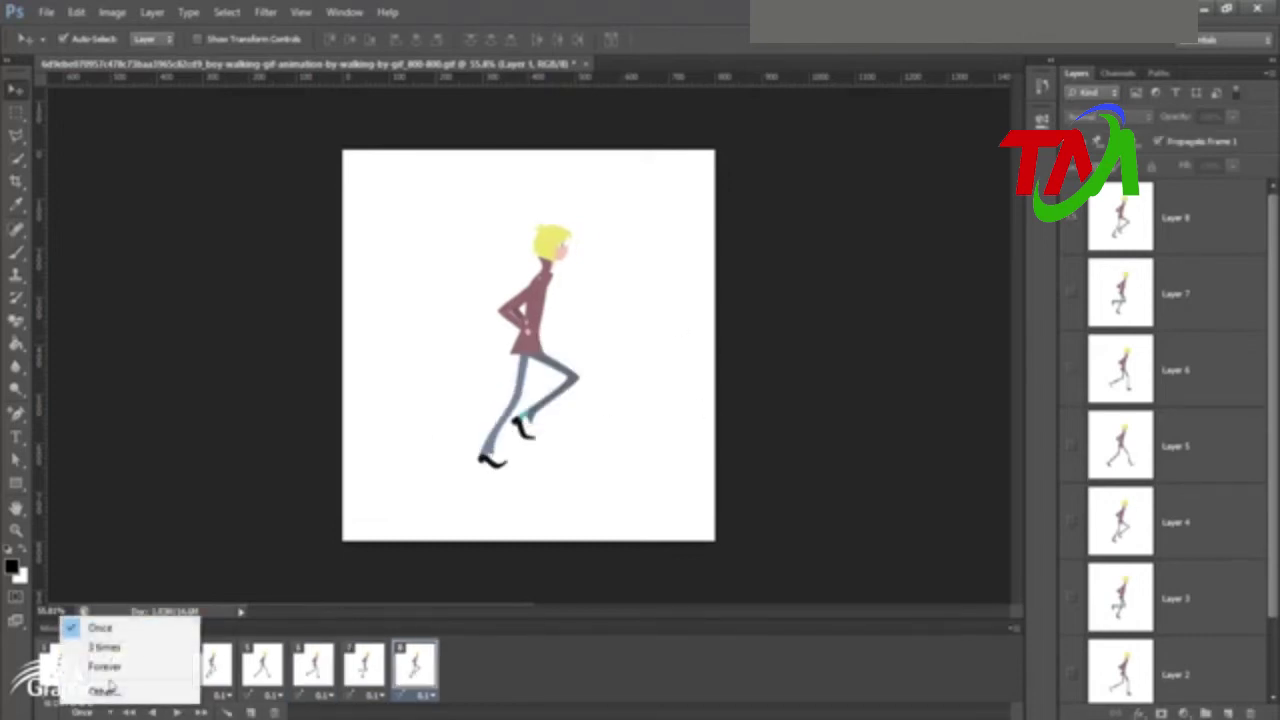
left_click(112, 667)
left_click(174, 712)
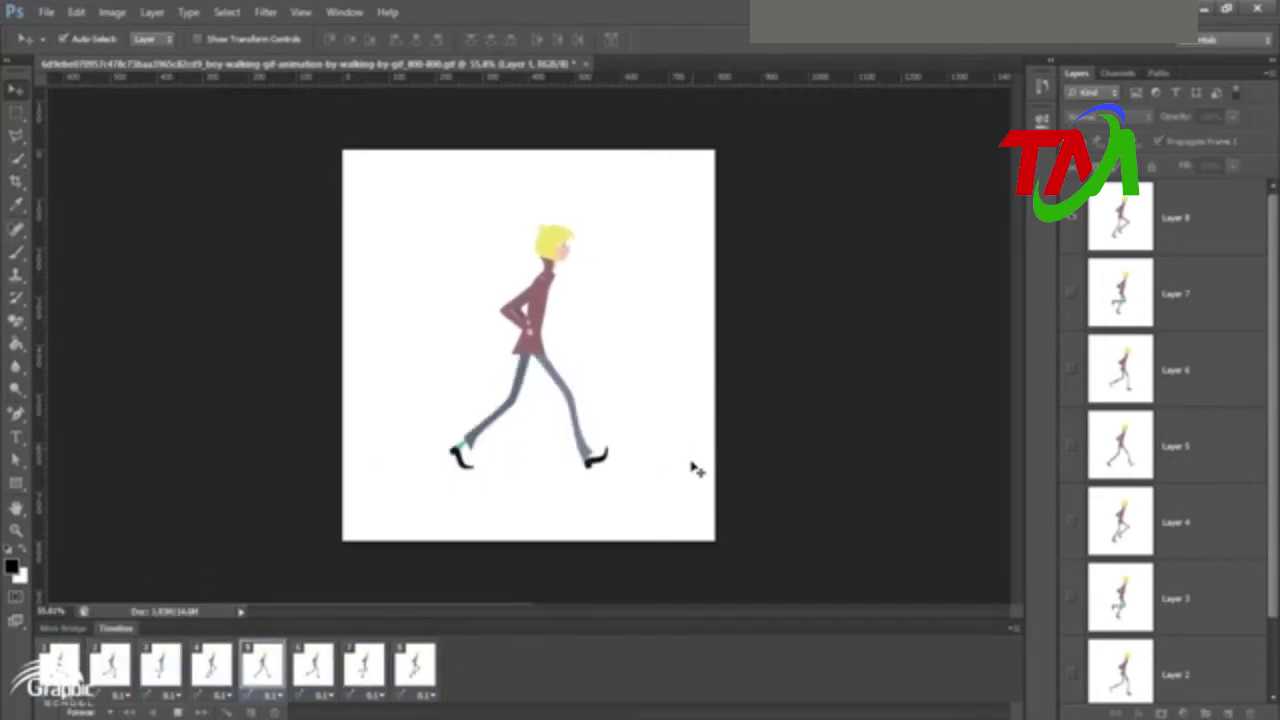
left_click(176, 712)
Set the first frame's delay to 5.0 seconds and play the animation
left_click(76, 696)
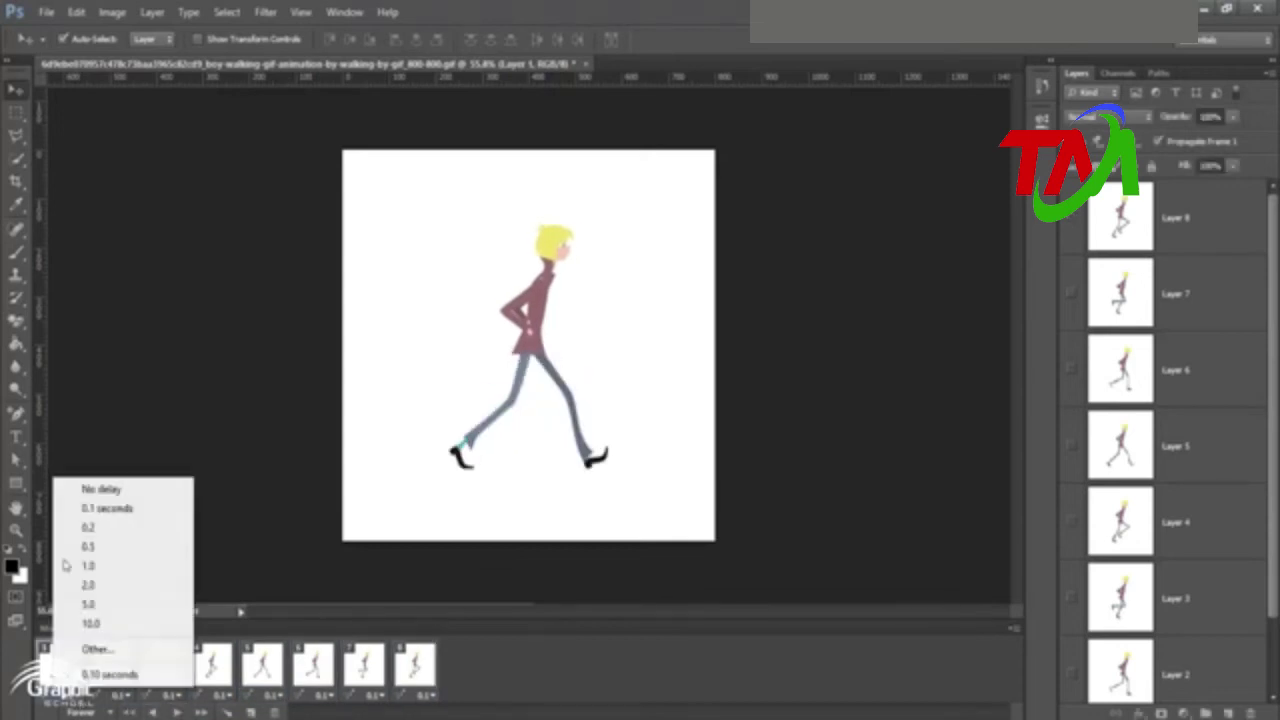
left_click(108, 604)
left_click(177, 712)
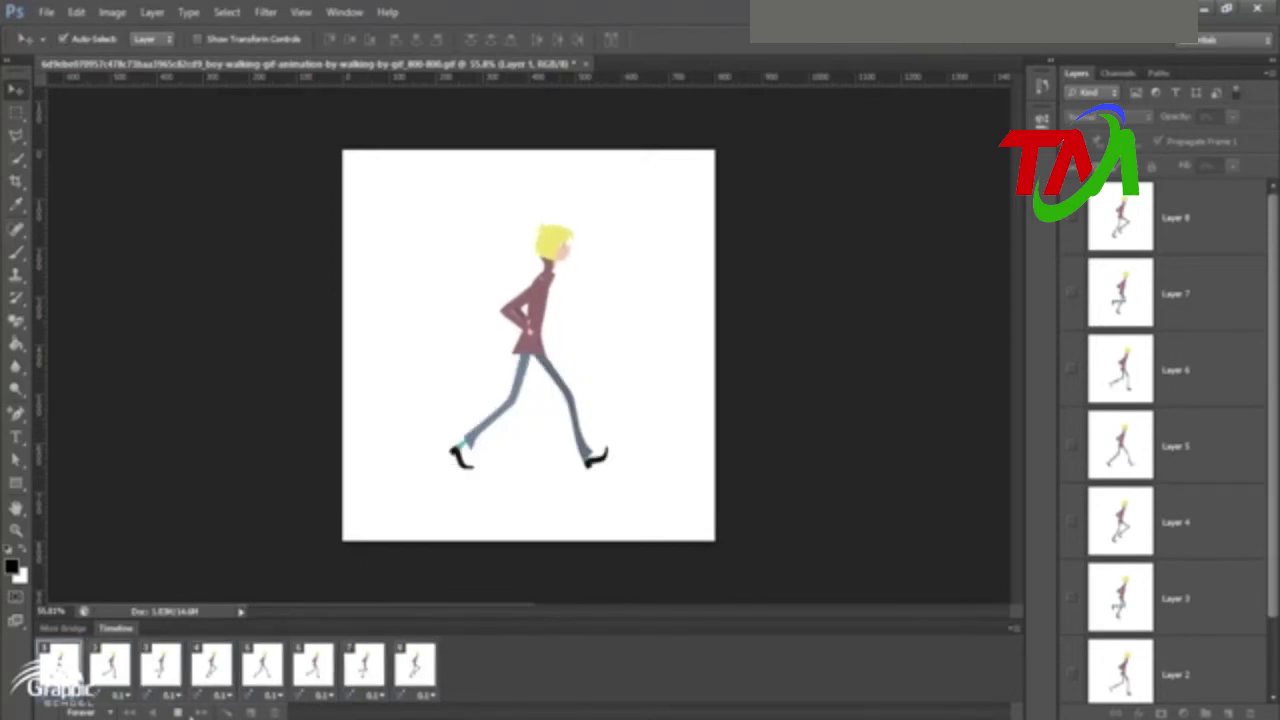
Set the delay of frames 1, 2 and 3 to 0.2 seconds each
left_click(122, 695)
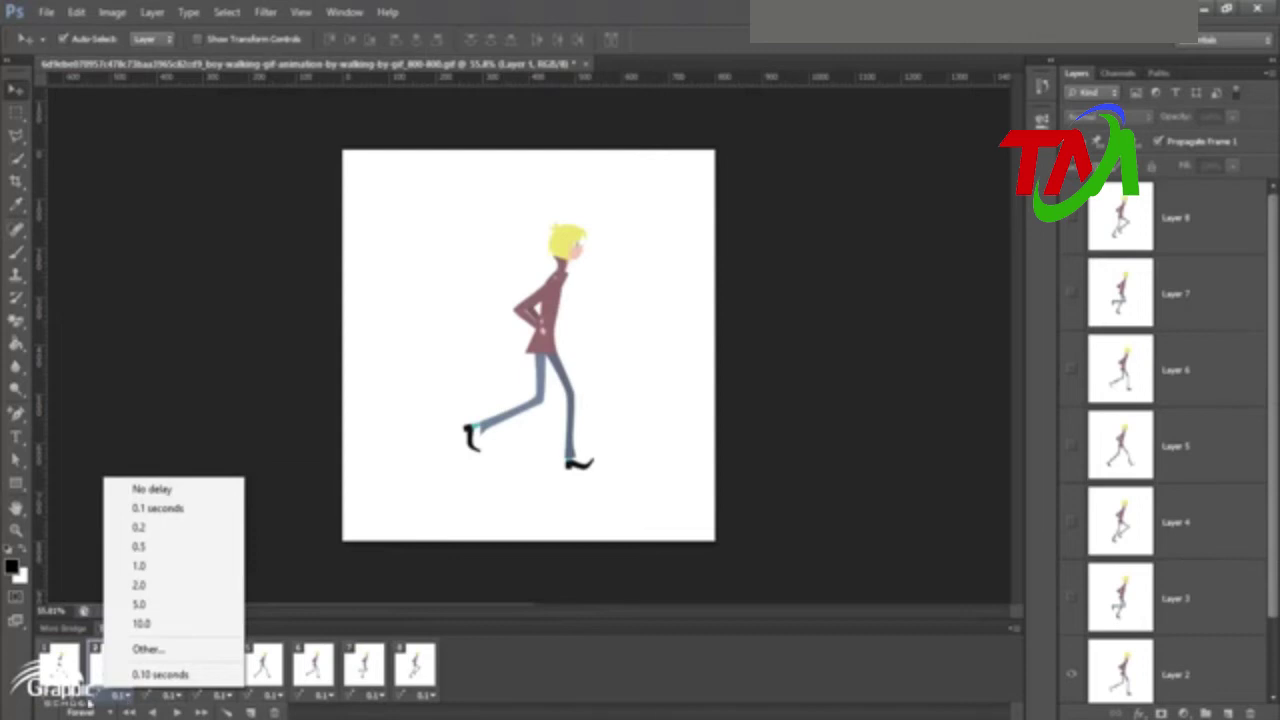
left_click(80, 696)
left_click(80, 696)
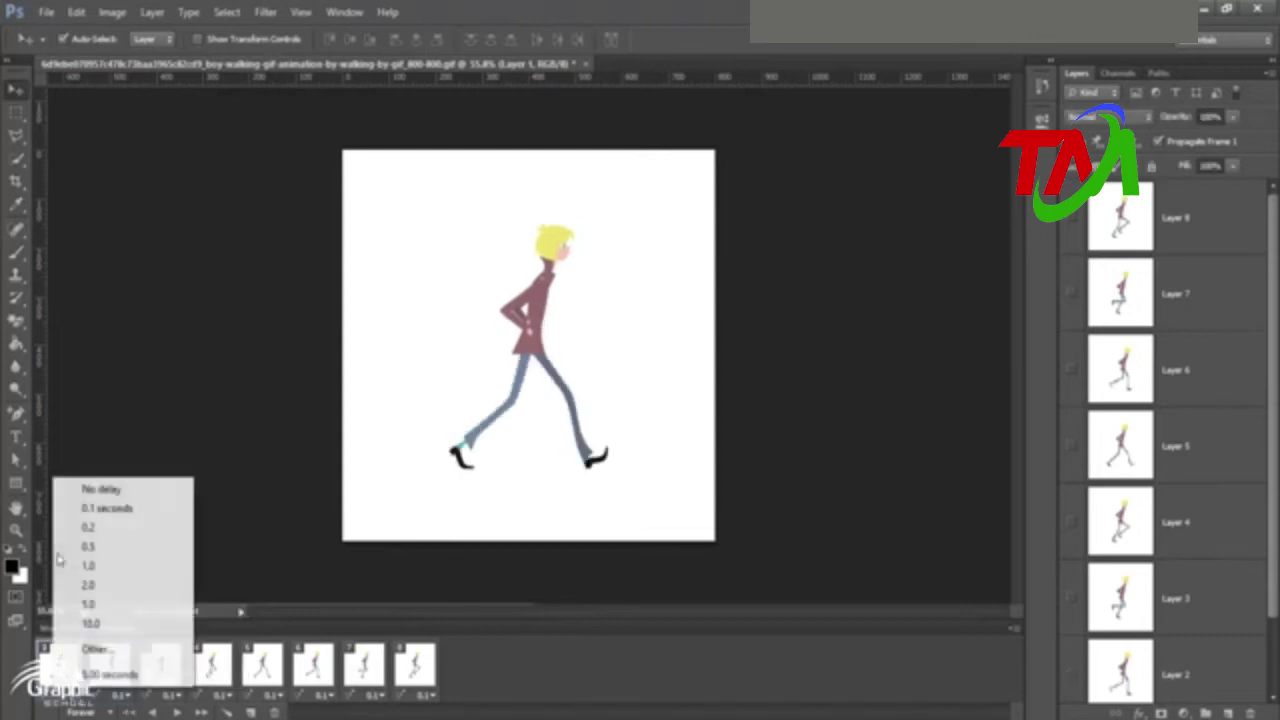
left_click(110, 529)
left_click(119, 696)
left_click(150, 527)
left_click(170, 695)
left_click(210, 528)
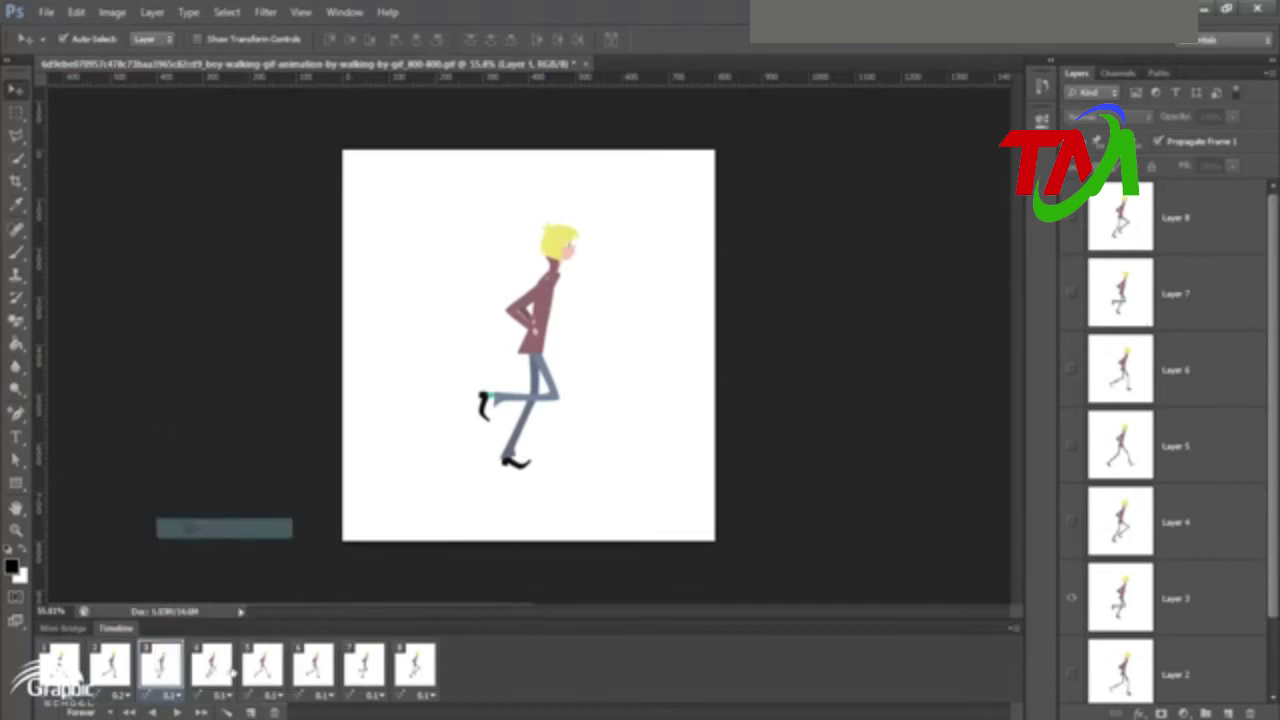
Set the delay of frames 4 and 5 to 0.2 seconds each
left_click(220, 695)
left_click(241, 527)
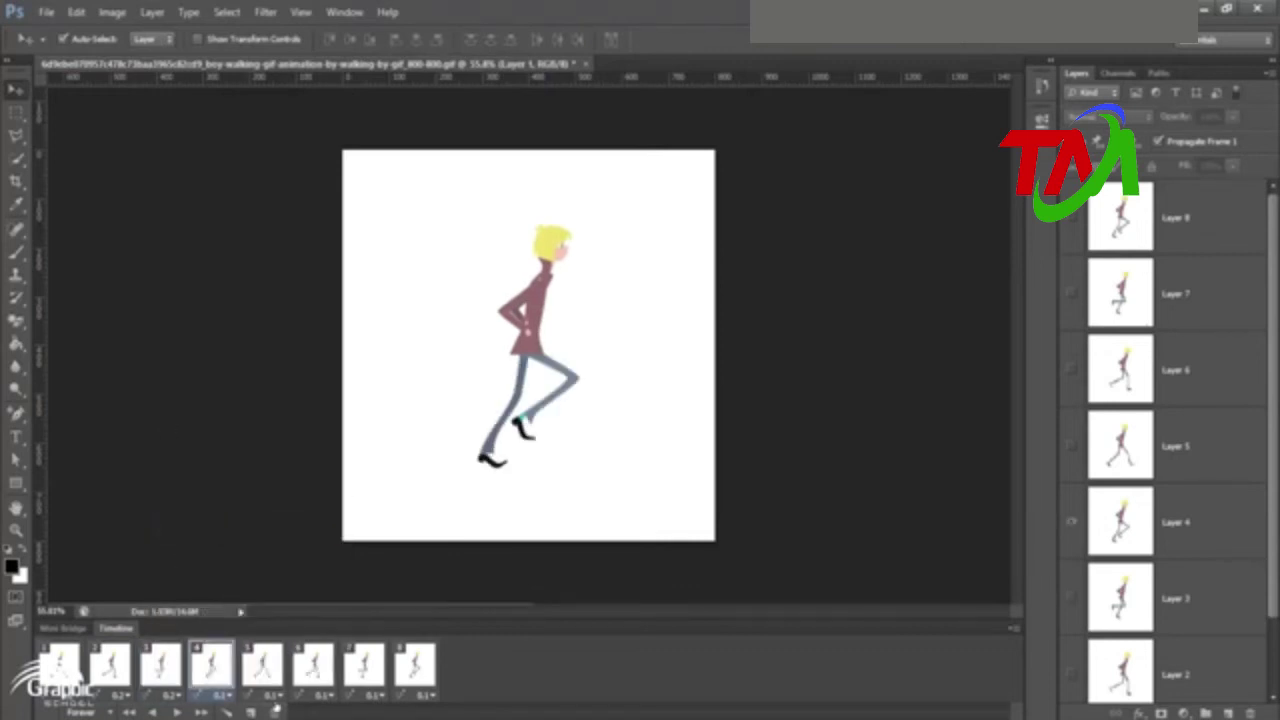
left_click(270, 695)
left_click(314, 528)
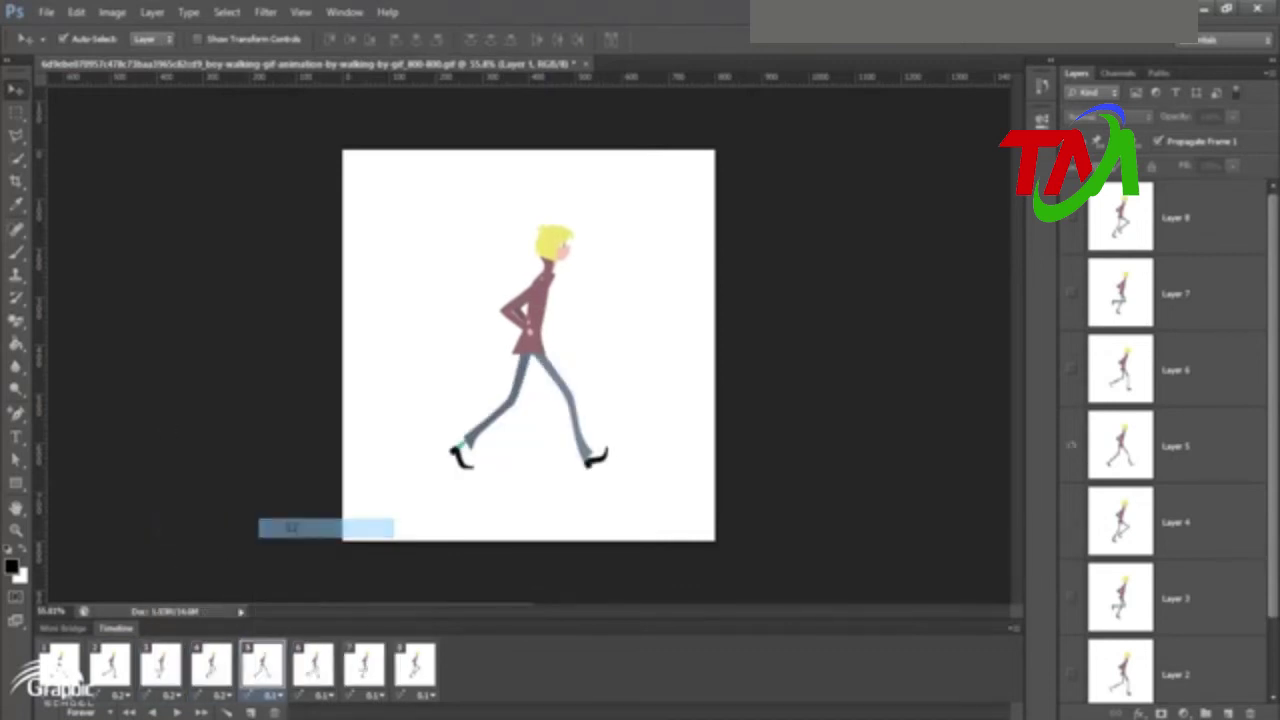
left_click(177, 713)
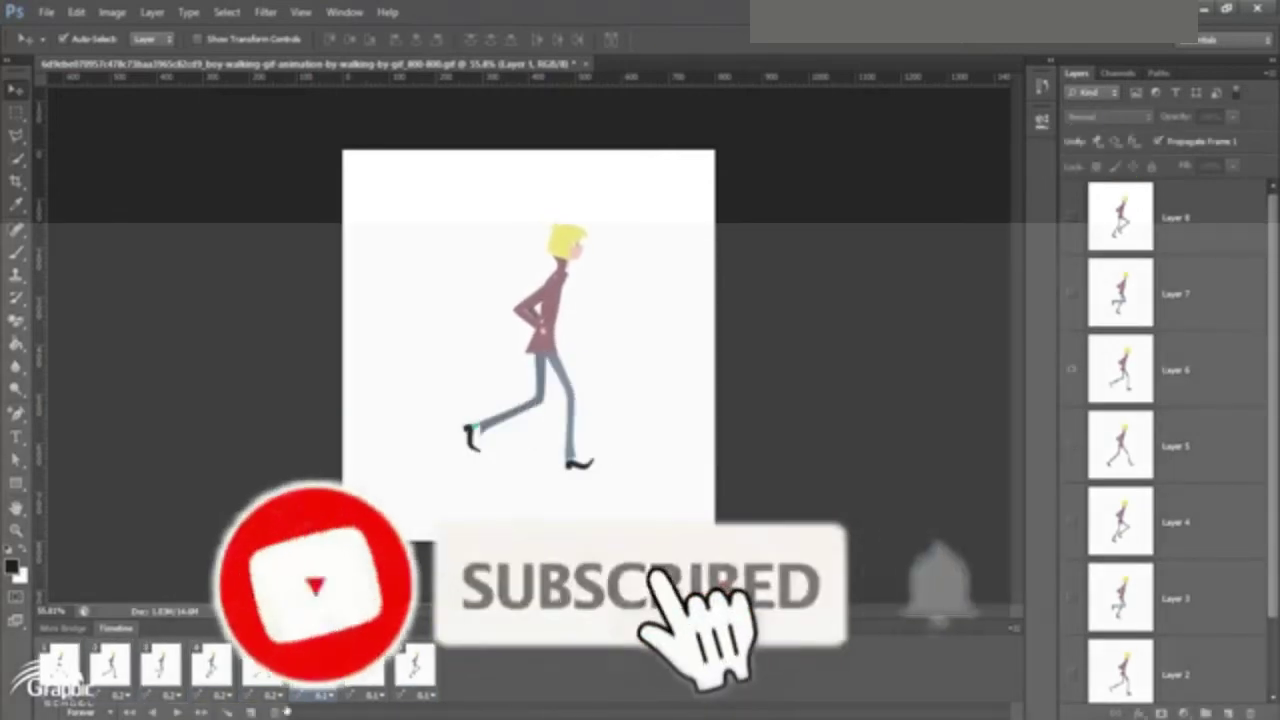
Set the delay of frames 6, 7 and 8 to 0.2 seconds each and preview the animation
left_click(328, 699)
left_click(364, 528)
left_click(375, 699)
left_click(405, 529)
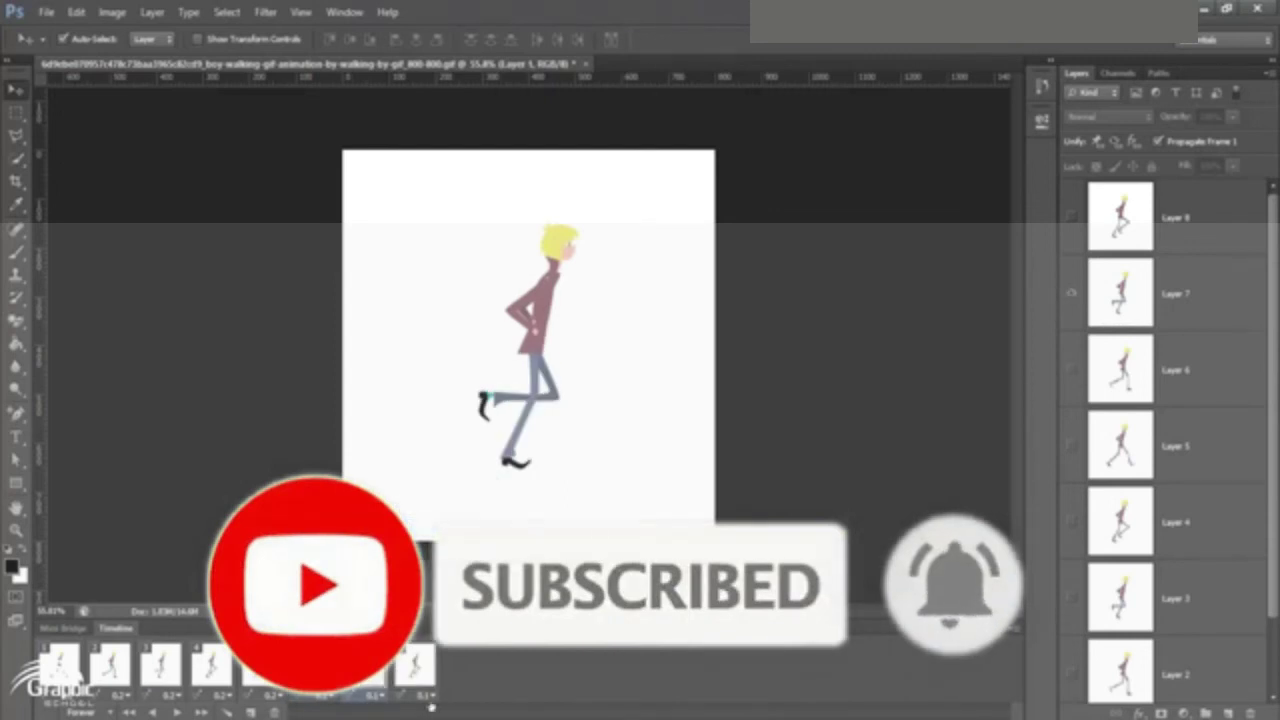
left_click(430, 698)
left_click(460, 529)
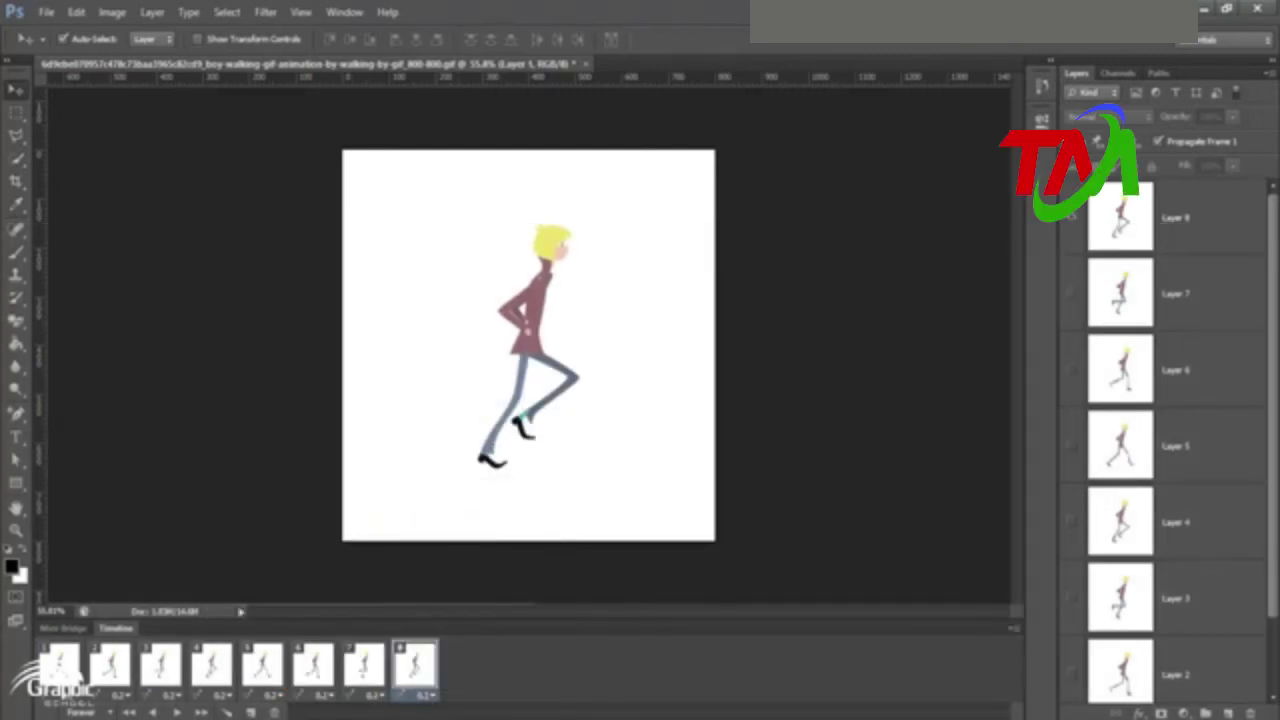
left_click(178, 712)
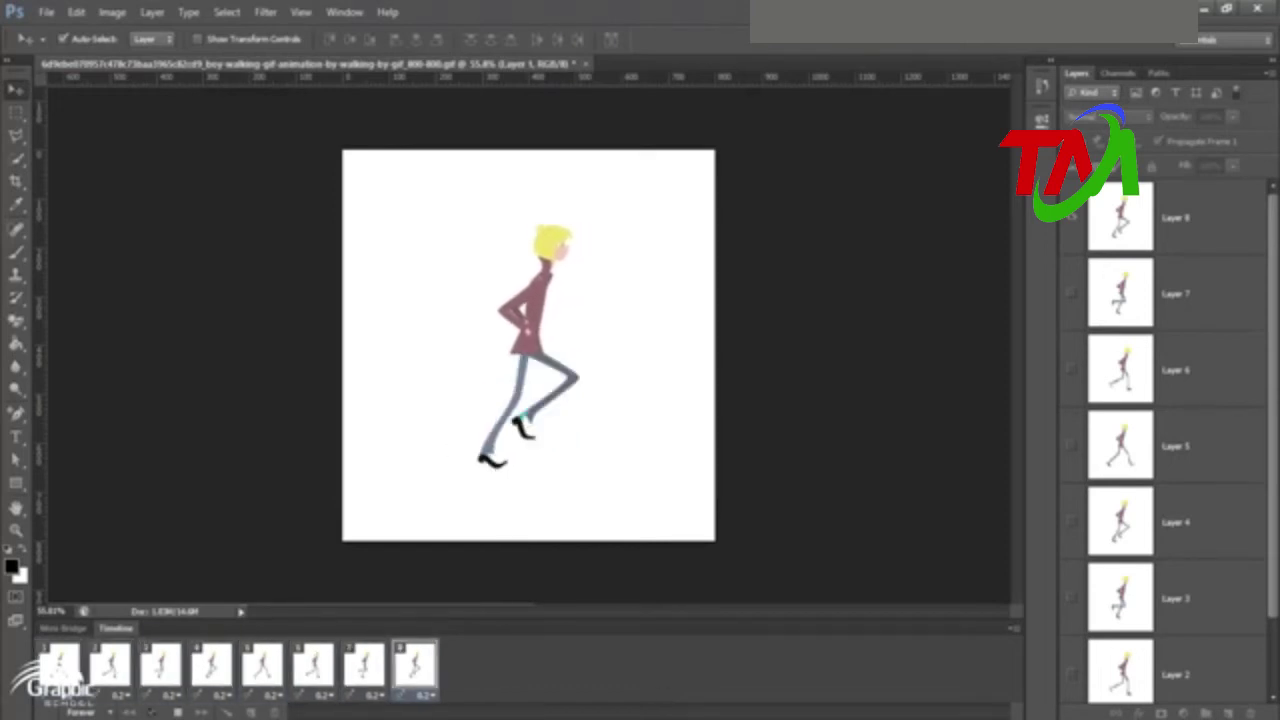
left_click(178, 712)
Try a 0.5-second delay on the first frame, and change it to 1.0 second
left_click(72, 697)
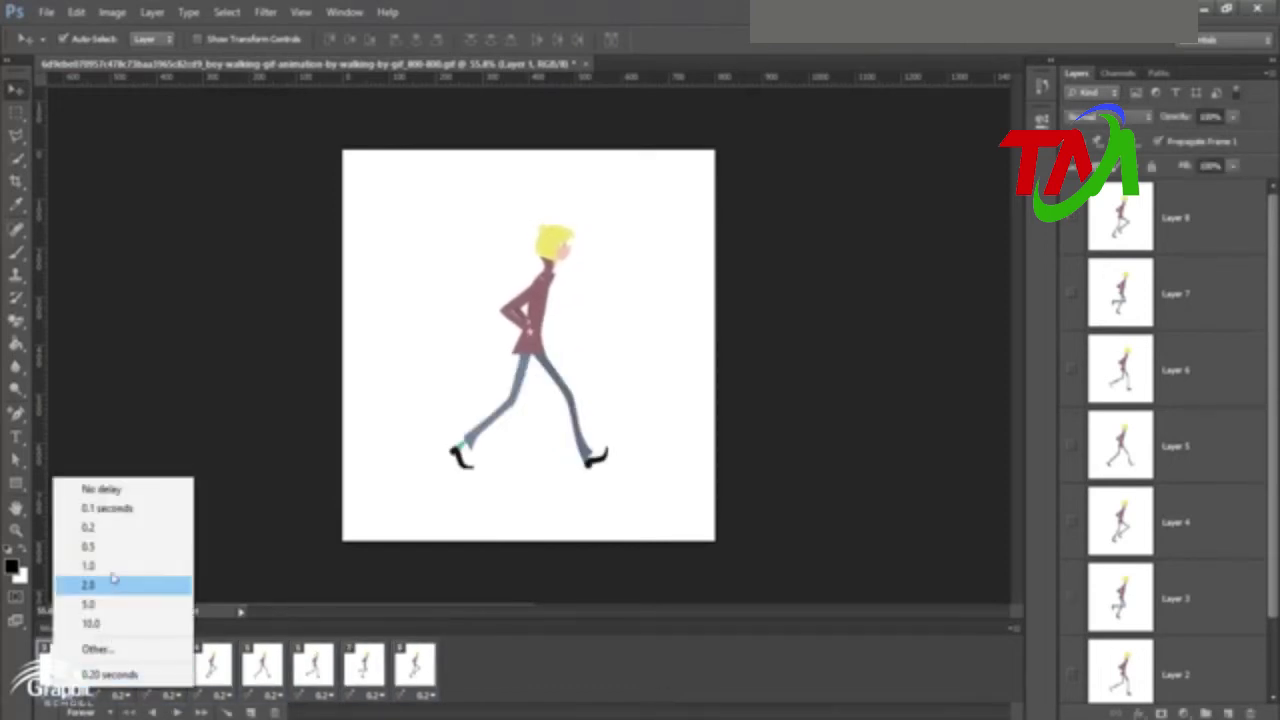
left_click(88, 546)
left_click(88, 697)
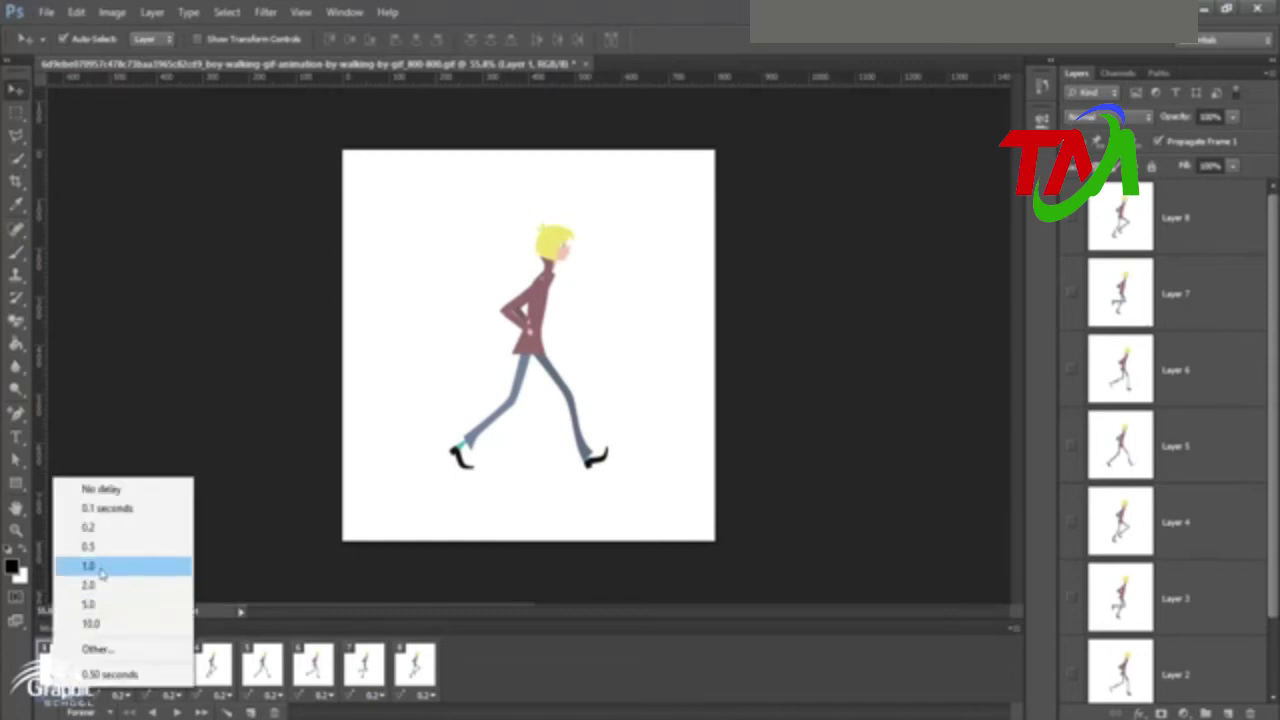
left_click(100, 567)
Set the delay of frames 2, 3 and 4 to 1.0 second each
left_click(122, 697)
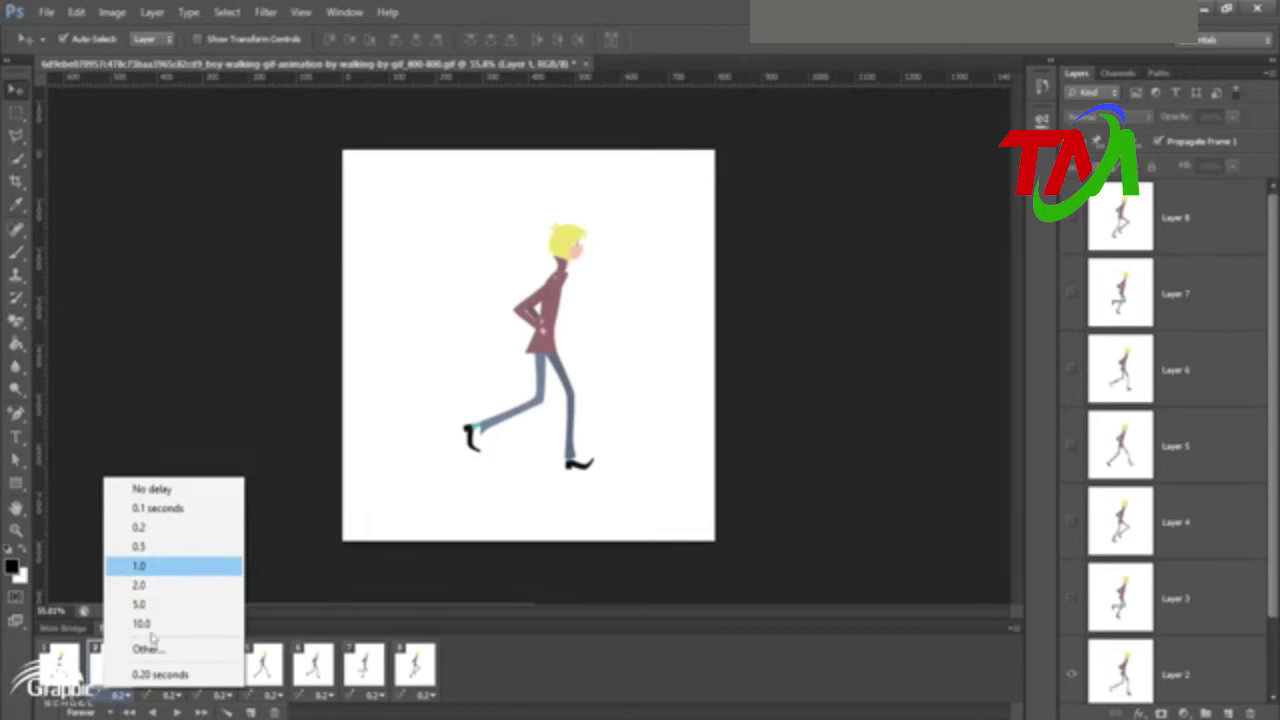
left_click(138, 565)
left_click(172, 697)
left_click(188, 566)
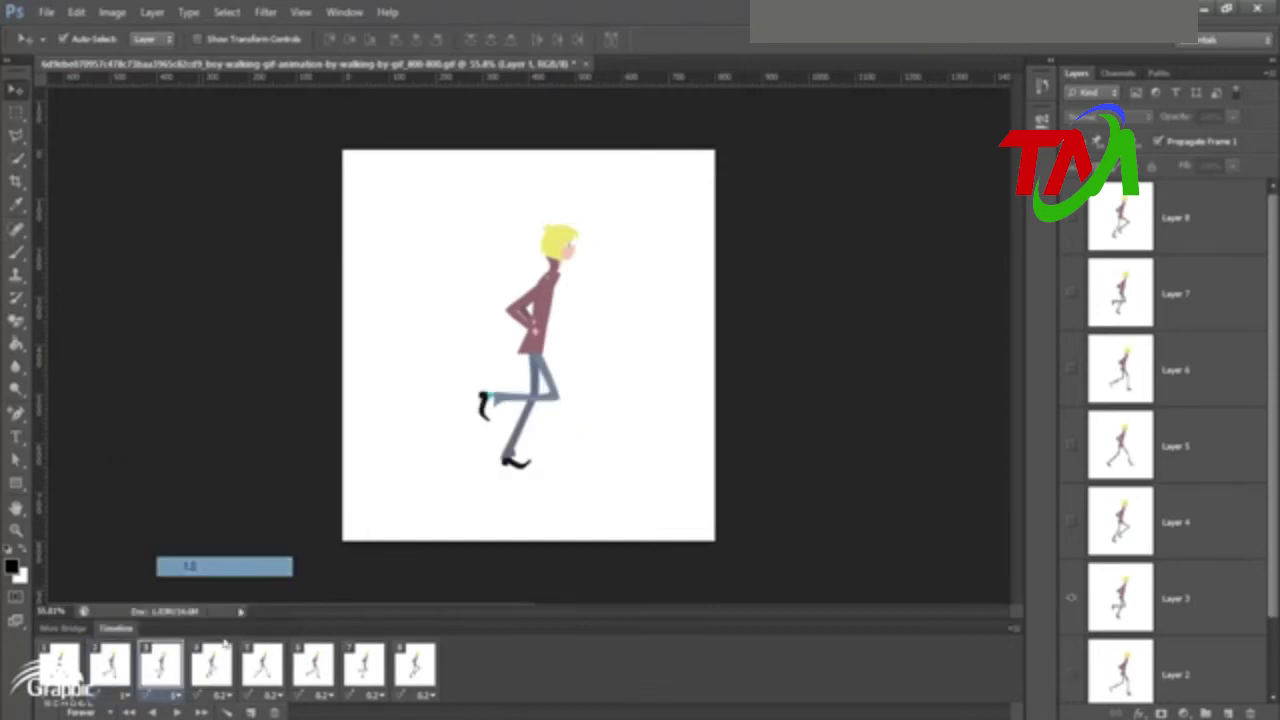
left_click(224, 697)
left_click(226, 566)
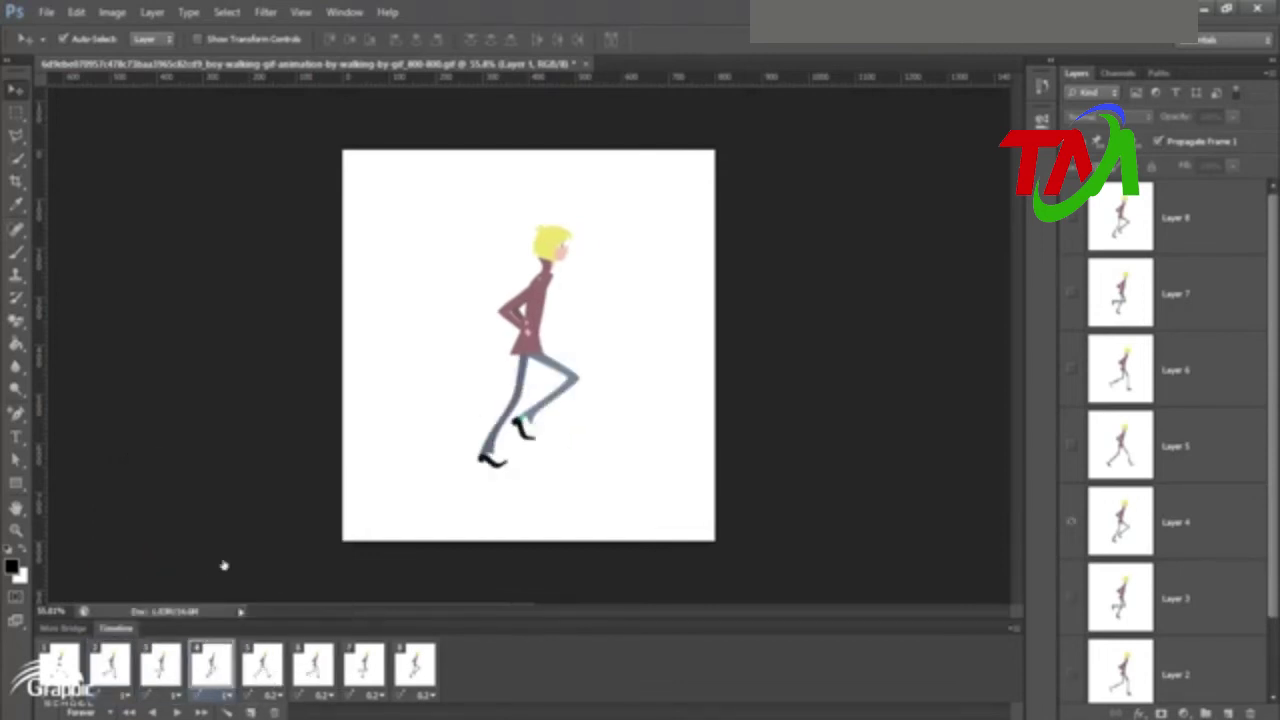
Set the delay of frames 5 through 8 to 1.0 second each and play the animation
left_click(275, 697)
left_click(284, 566)
left_click(326, 697)
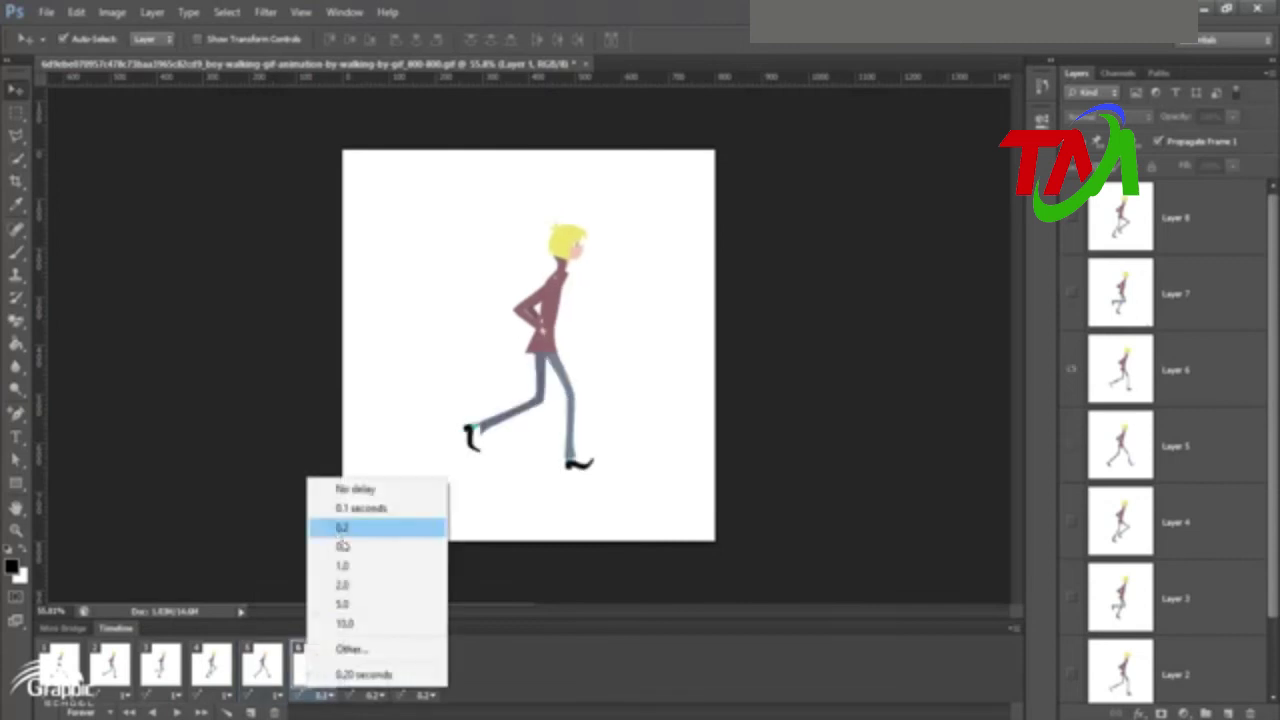
left_click(343, 566)
left_click(376, 697)
left_click(407, 568)
left_click(426, 697)
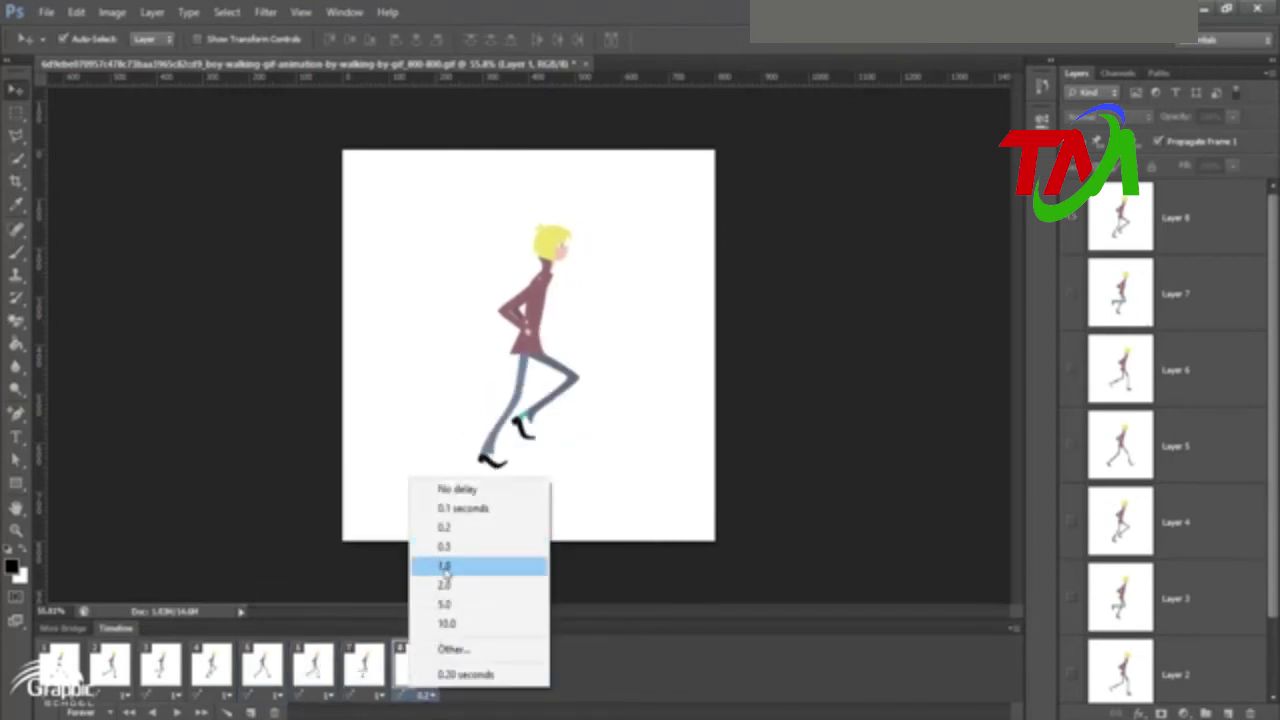
left_click(446, 567)
left_click(177, 712)
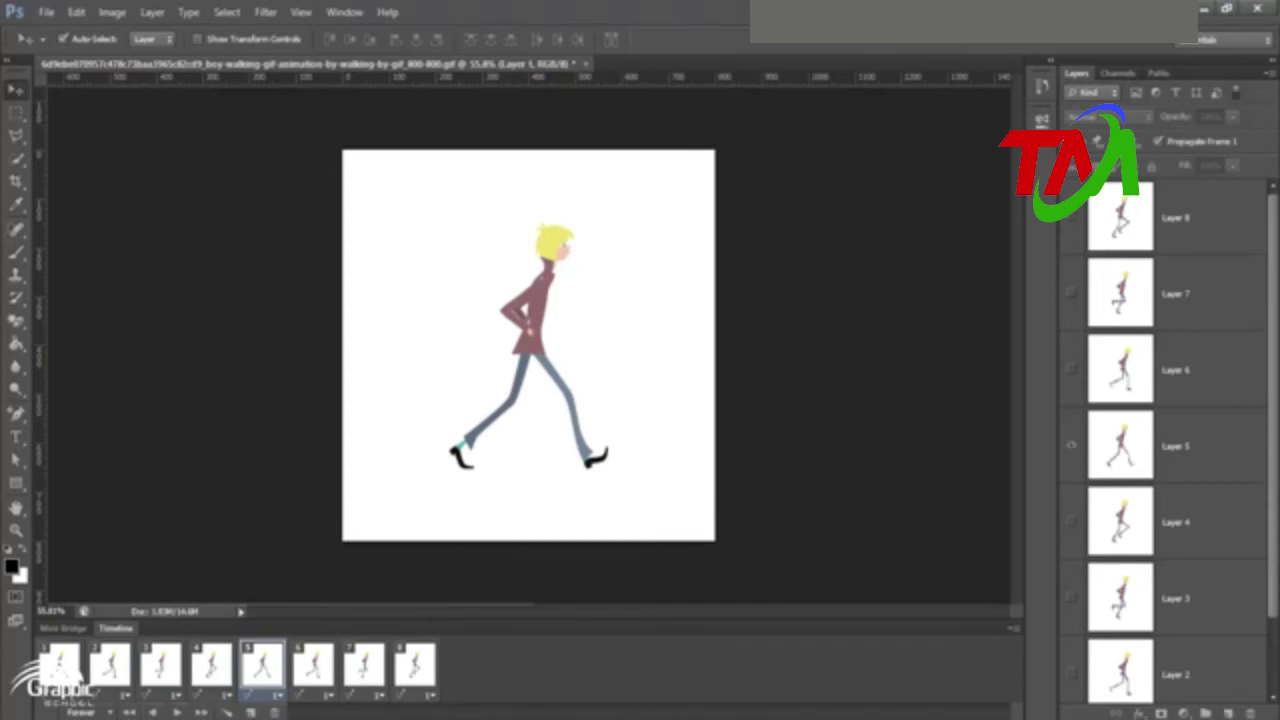
Set the delay of frames 1, 2 and 3 to 0.1 seconds each
left_click(74, 695)
left_click(113, 507)
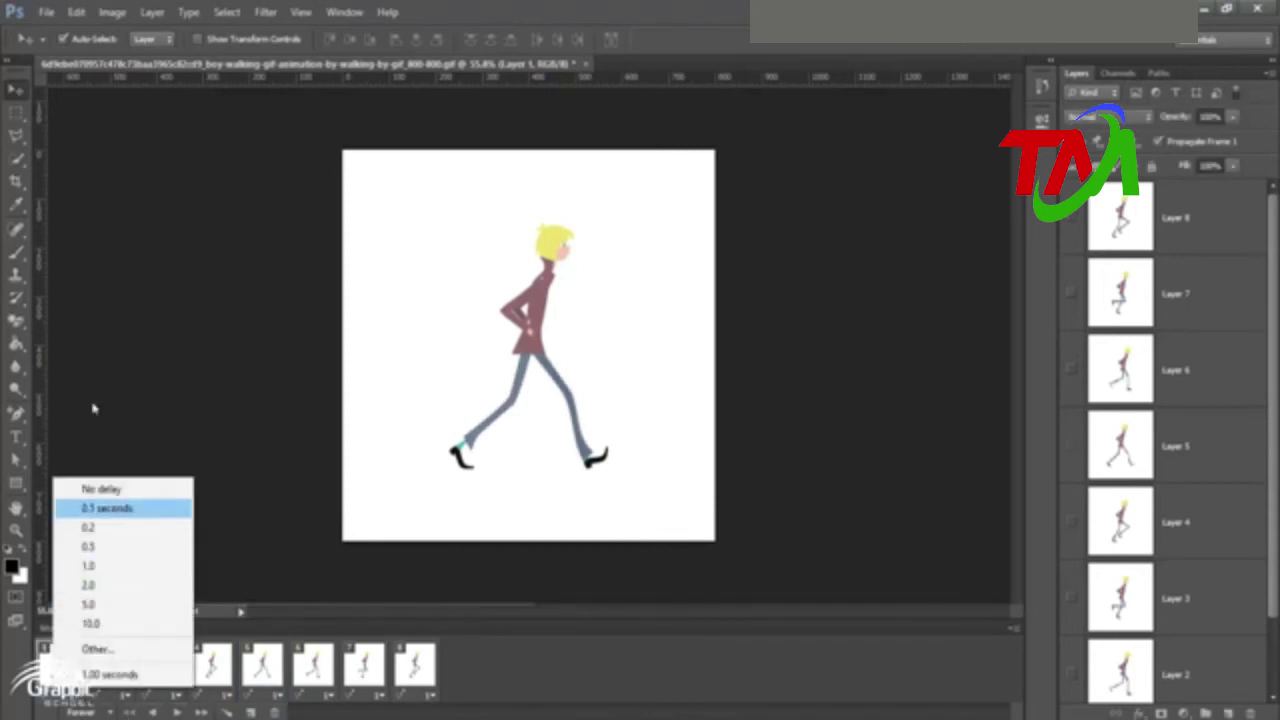
left_click(118, 695)
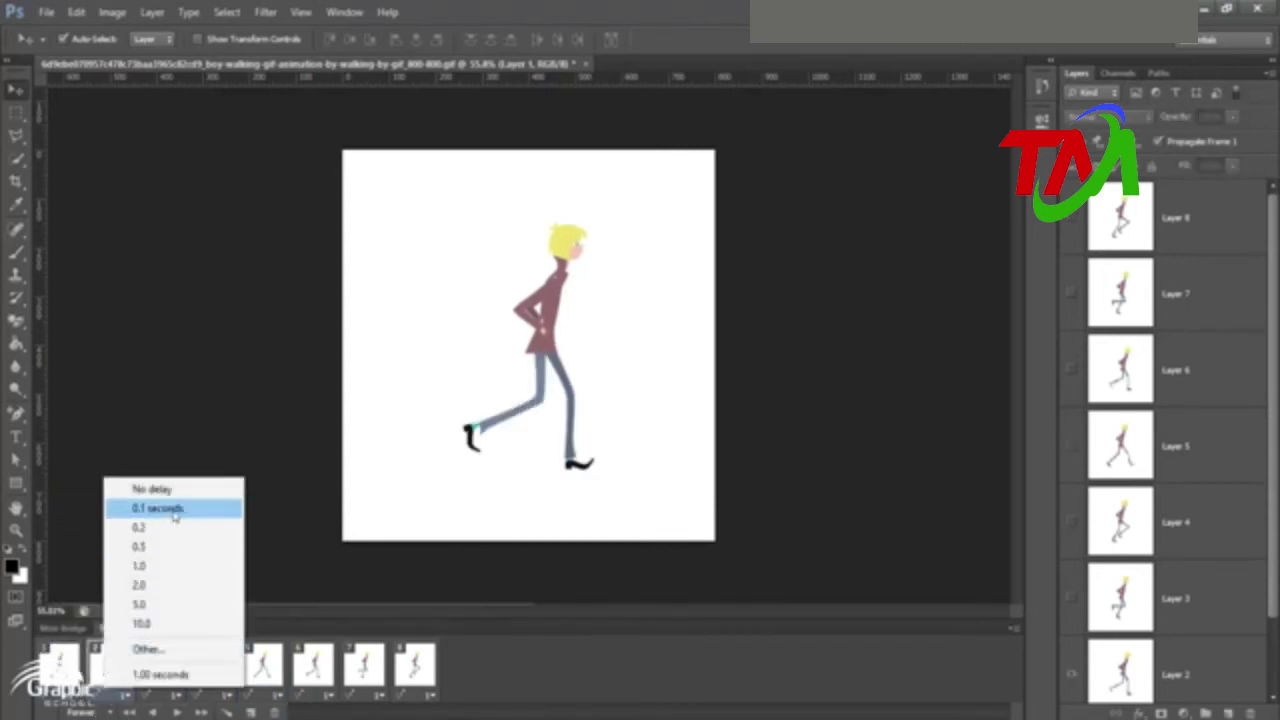
left_click(172, 509)
left_click(170, 695)
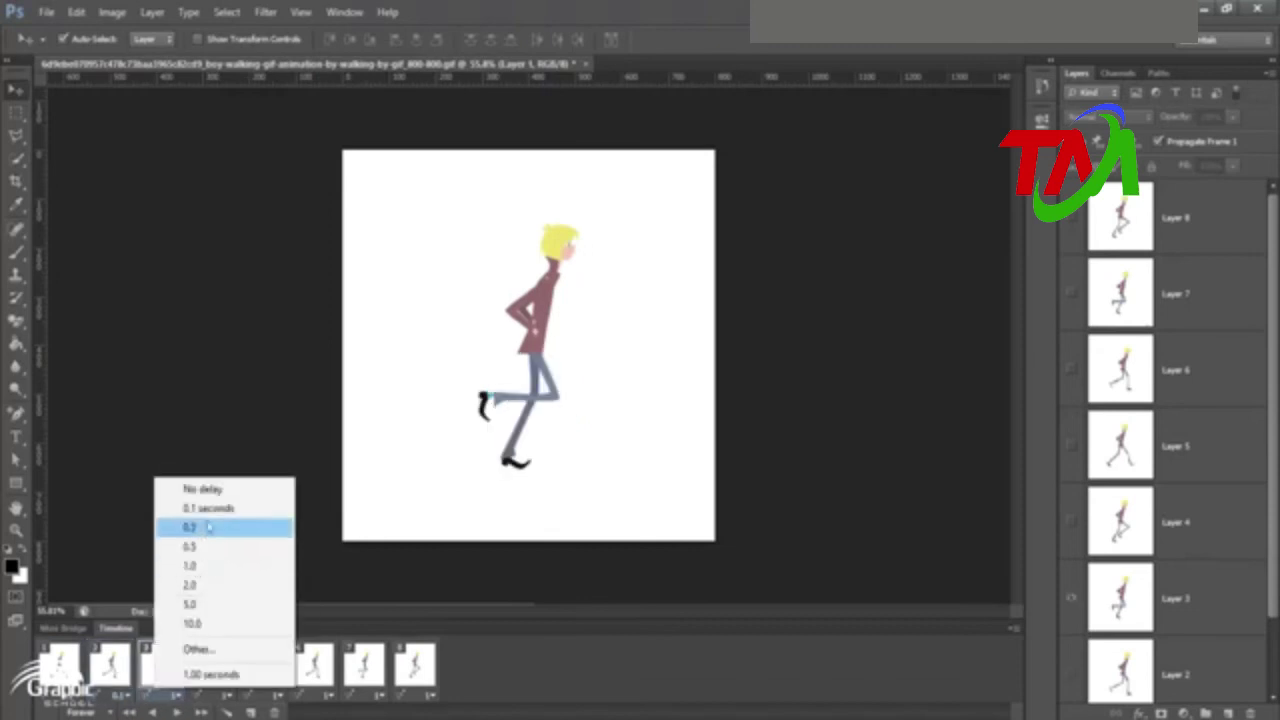
left_click(212, 510)
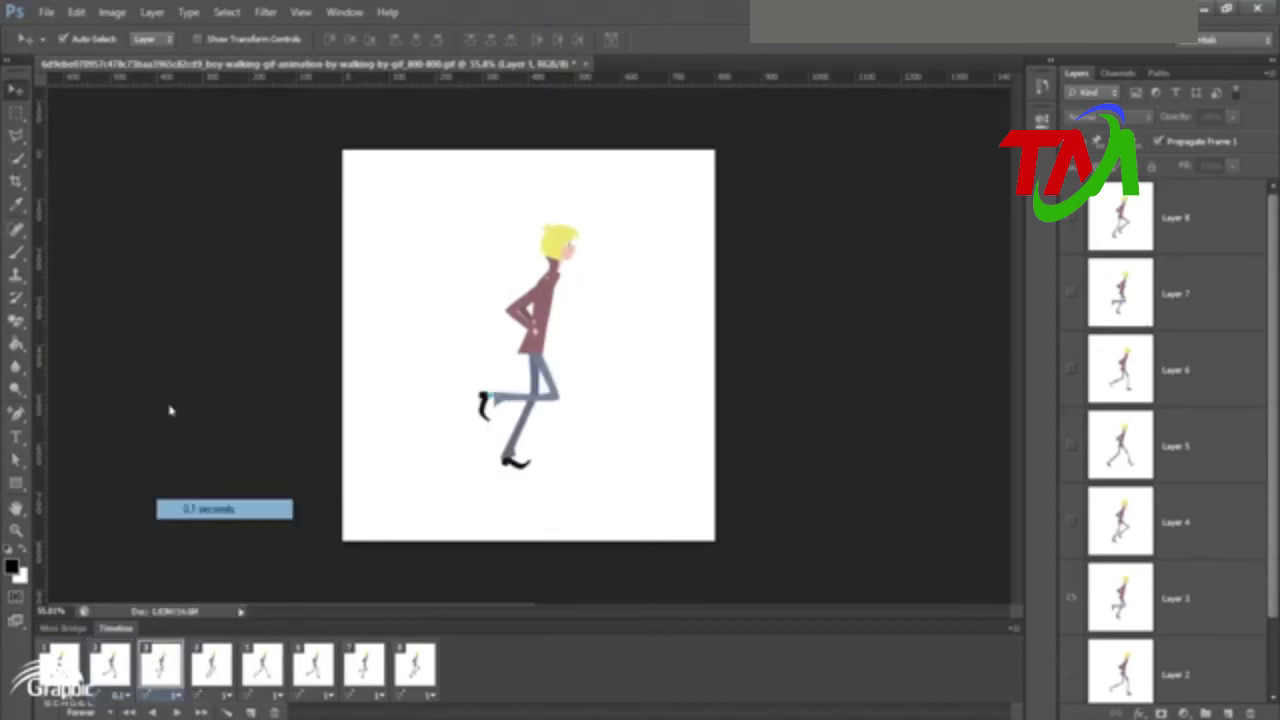
Set the delay of frames 4 through 7 to 0.1 seconds each
left_click(221, 695)
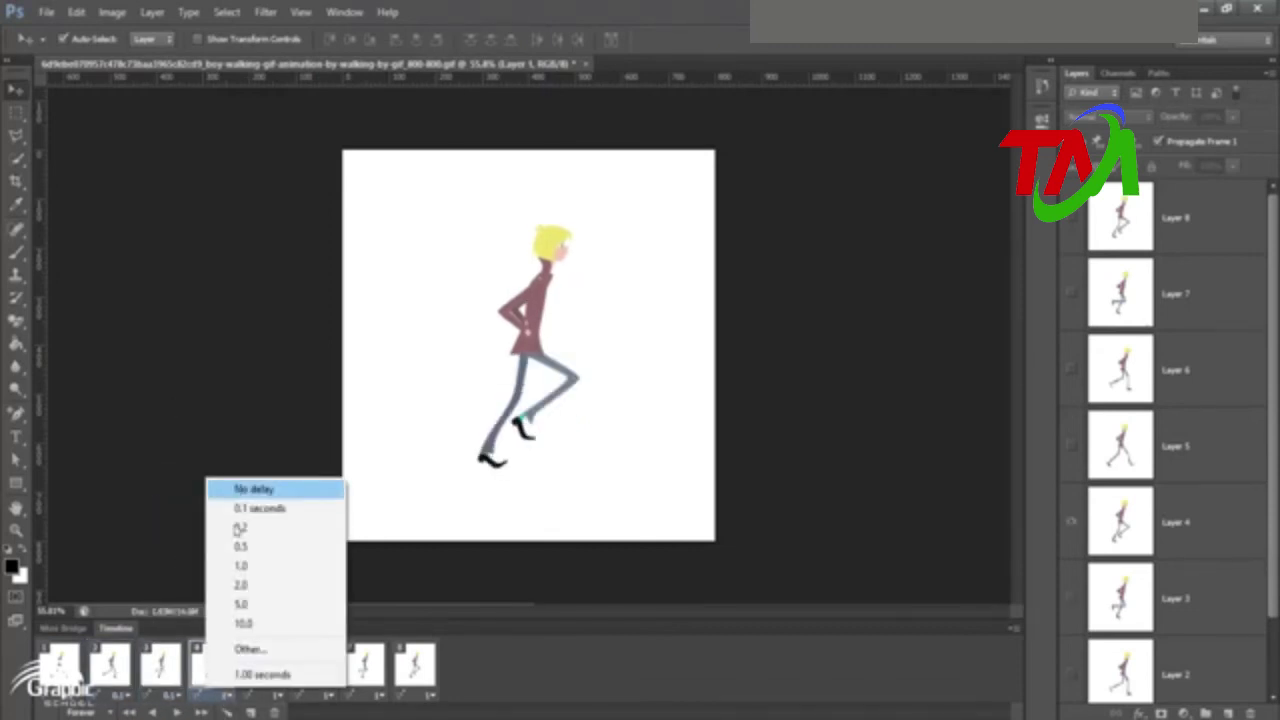
left_click(215, 507)
left_click(270, 695)
left_click(272, 508)
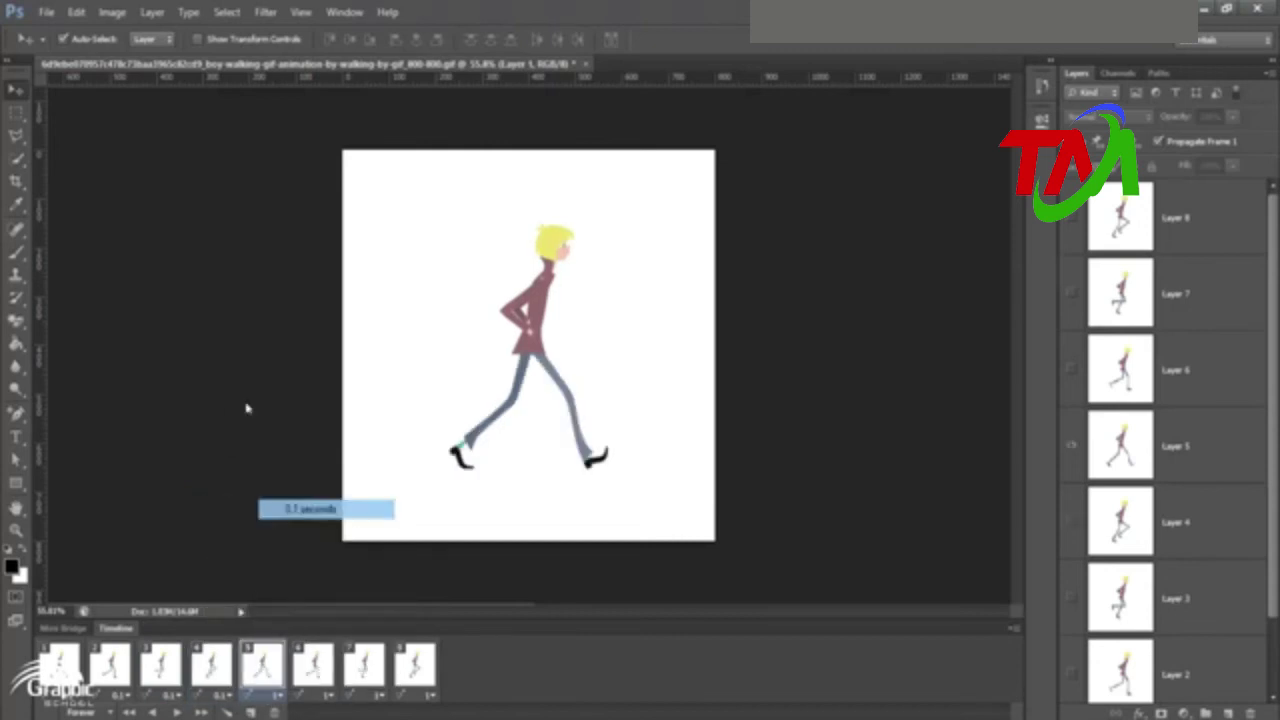
left_click(328, 695)
left_click(365, 508)
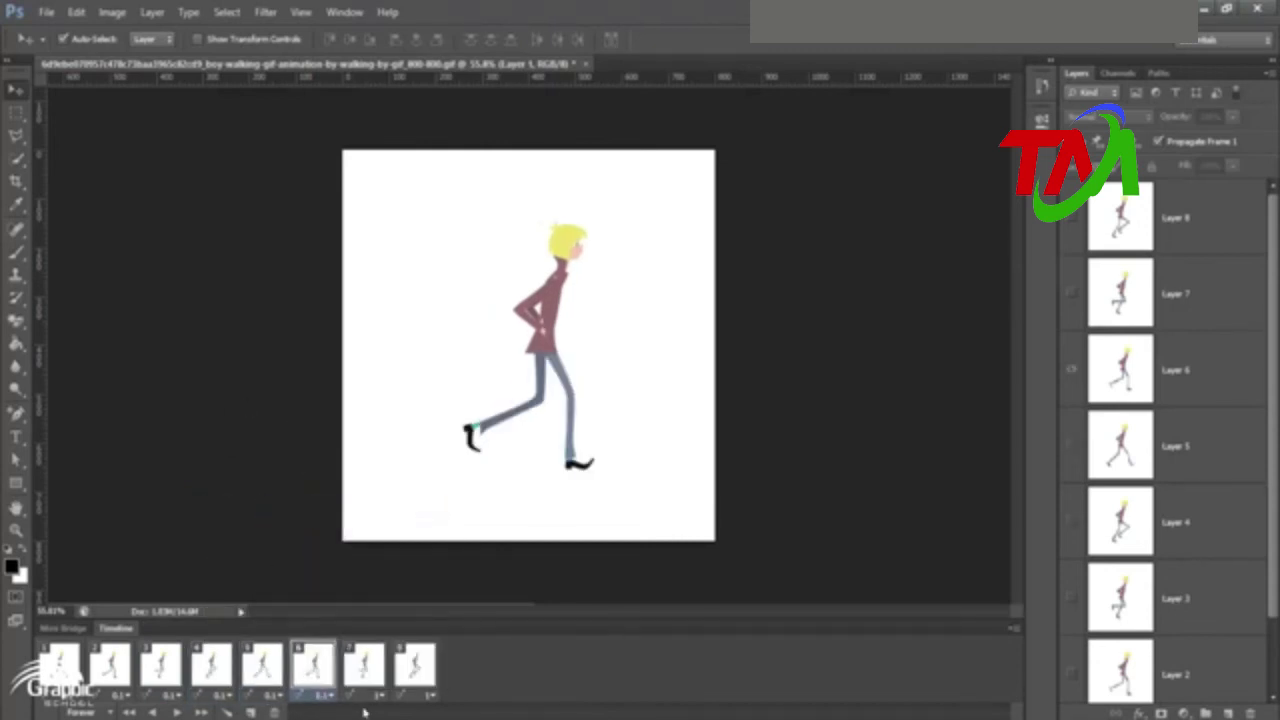
left_click(375, 695)
left_click(420, 508)
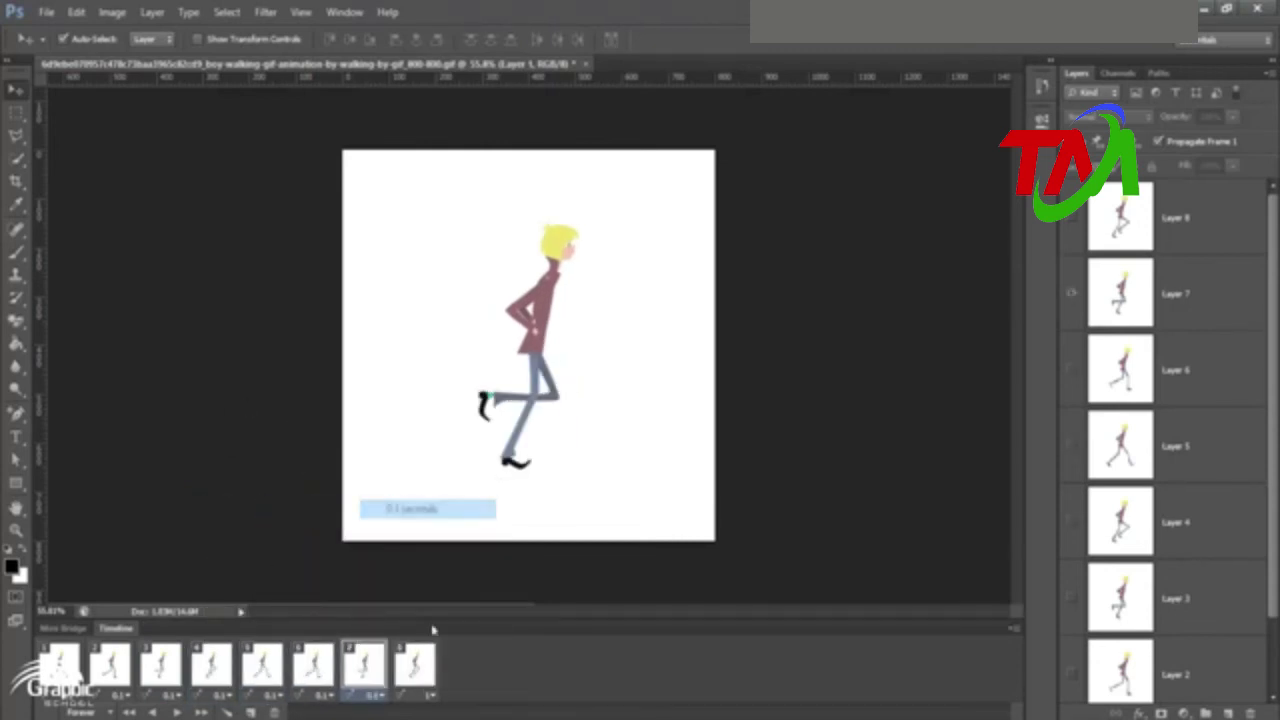
Set the delay of frame 8 to 0.1 seconds and play the walking animation
left_click(426, 695)
left_click(430, 507)
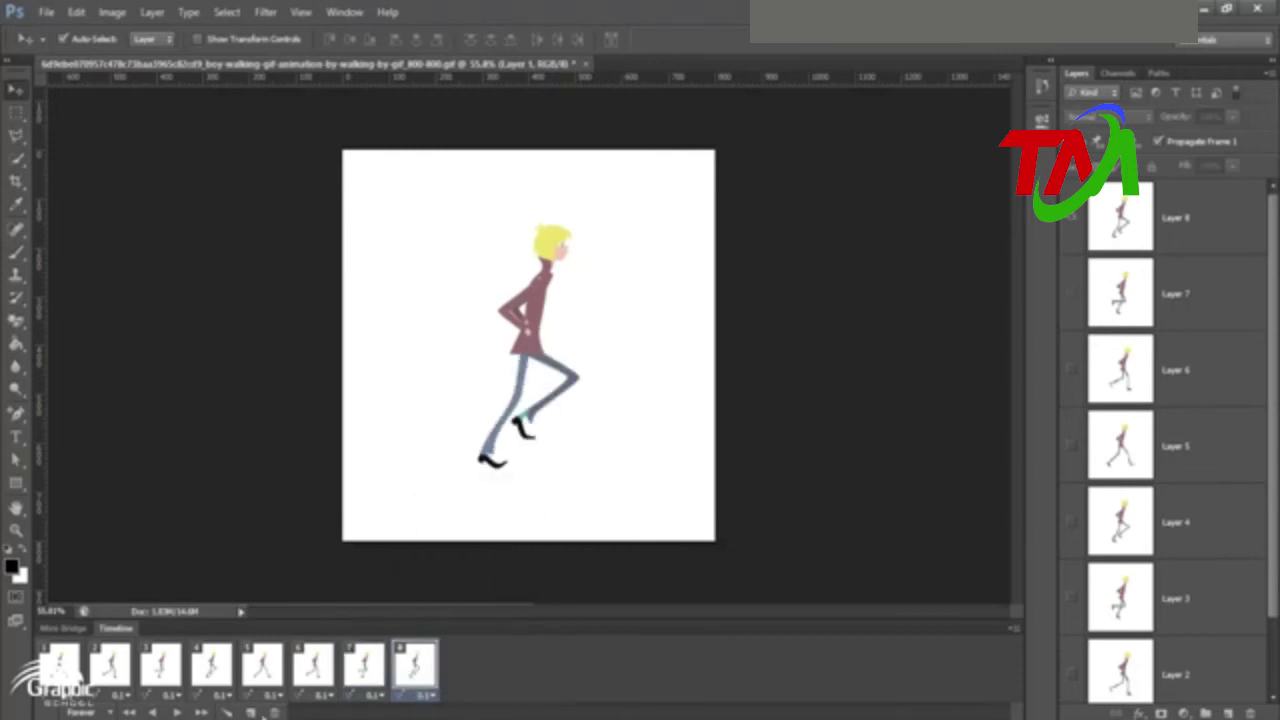
left_click(178, 712)
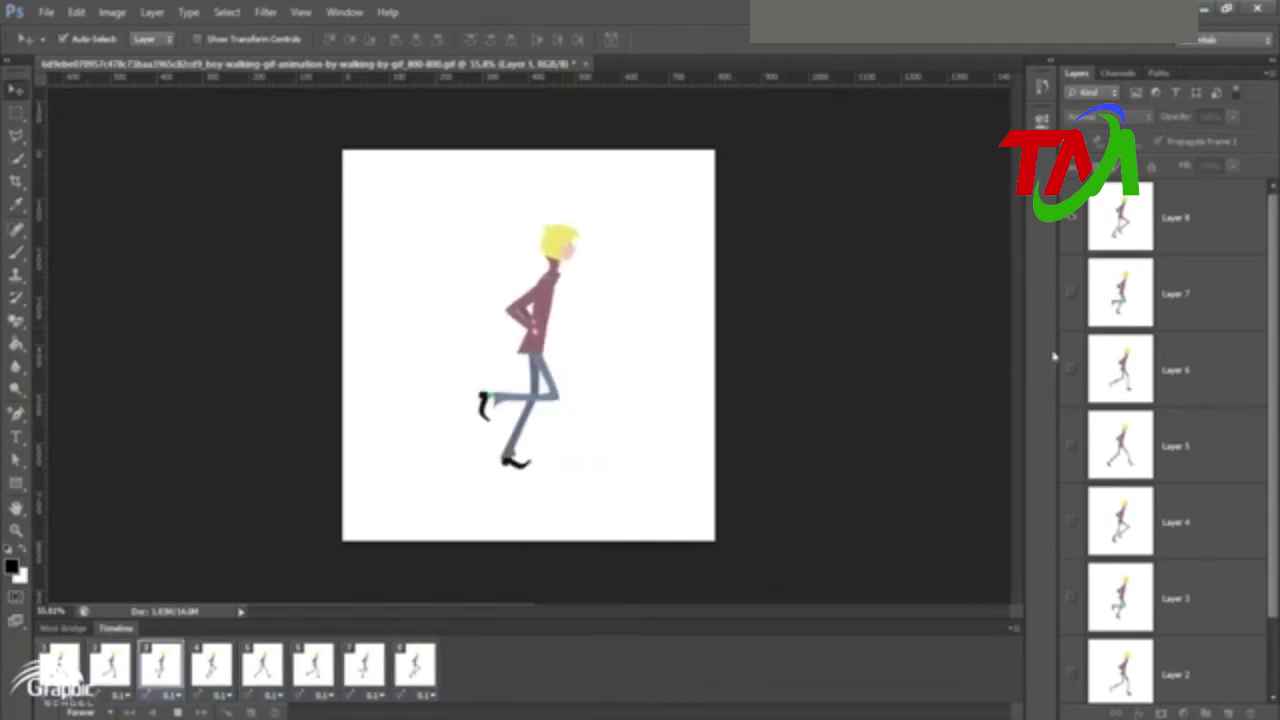
scroll(636, 374, "down", 4)
scroll(566, 358, "up", 3)
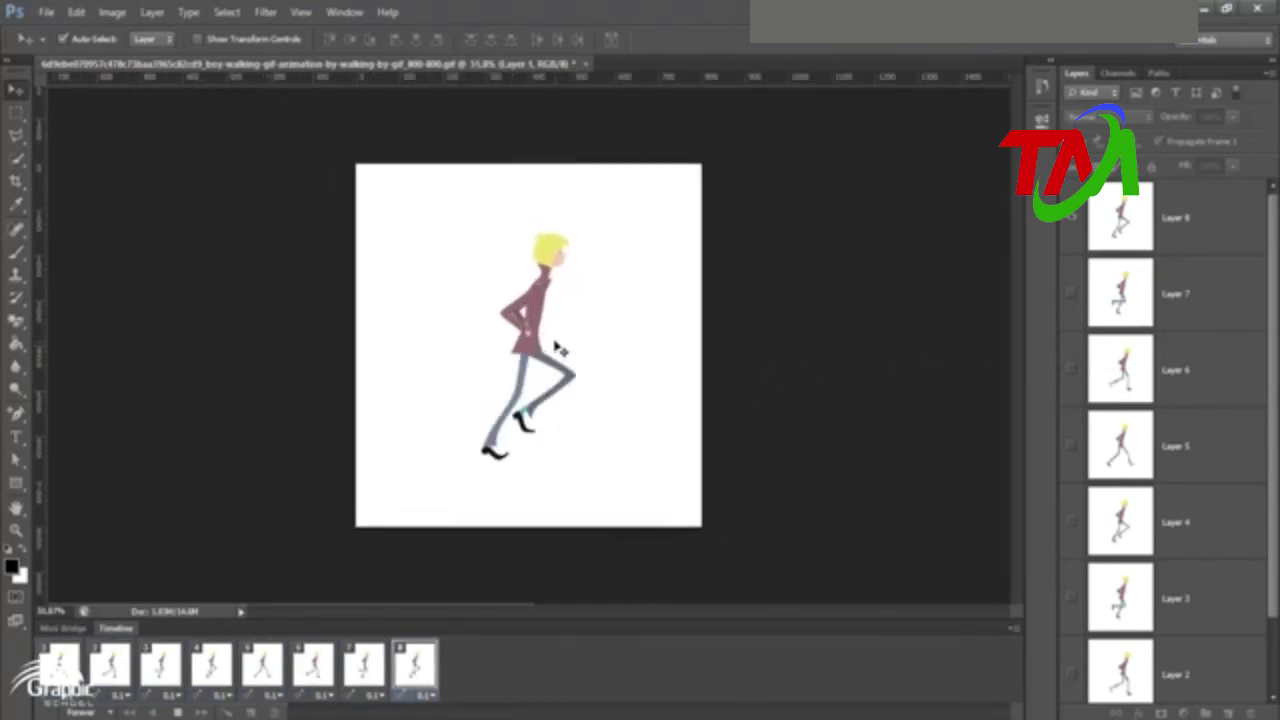
scroll(1200, 420, "down", 2)
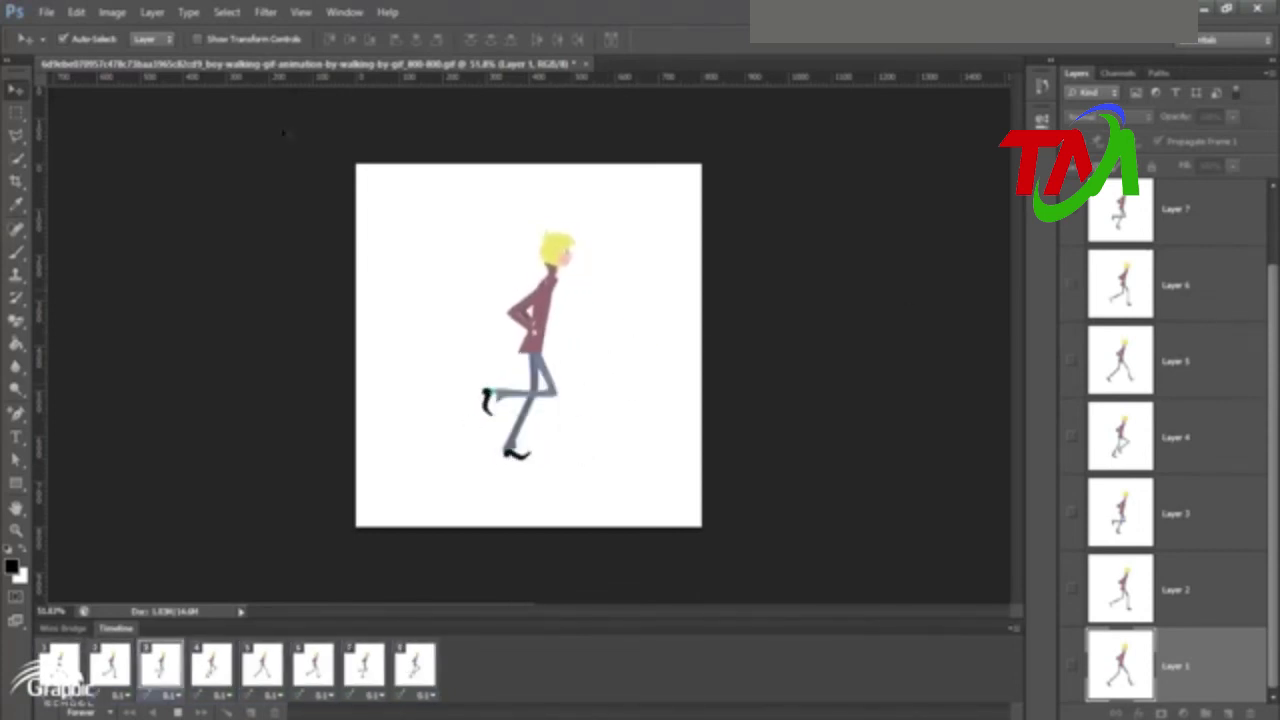
Open the Save for Web export and set the file format to GIF
left_click(45, 12)
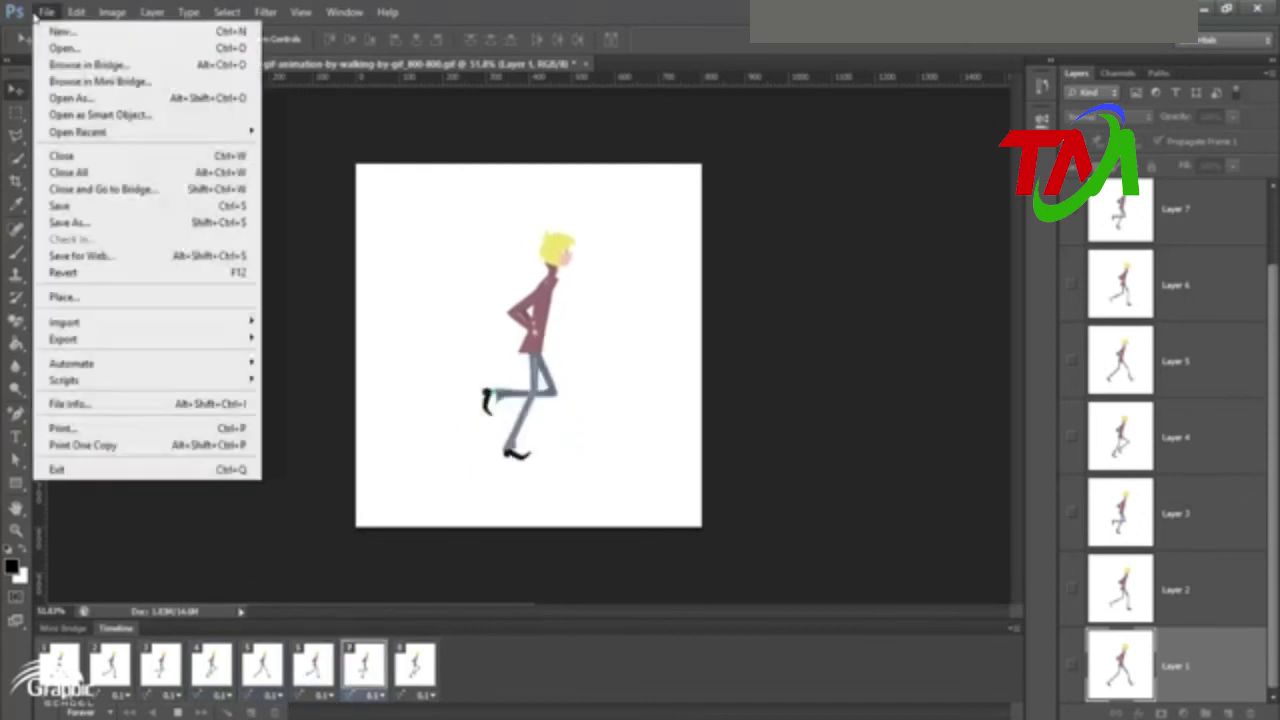
left_click(85, 253)
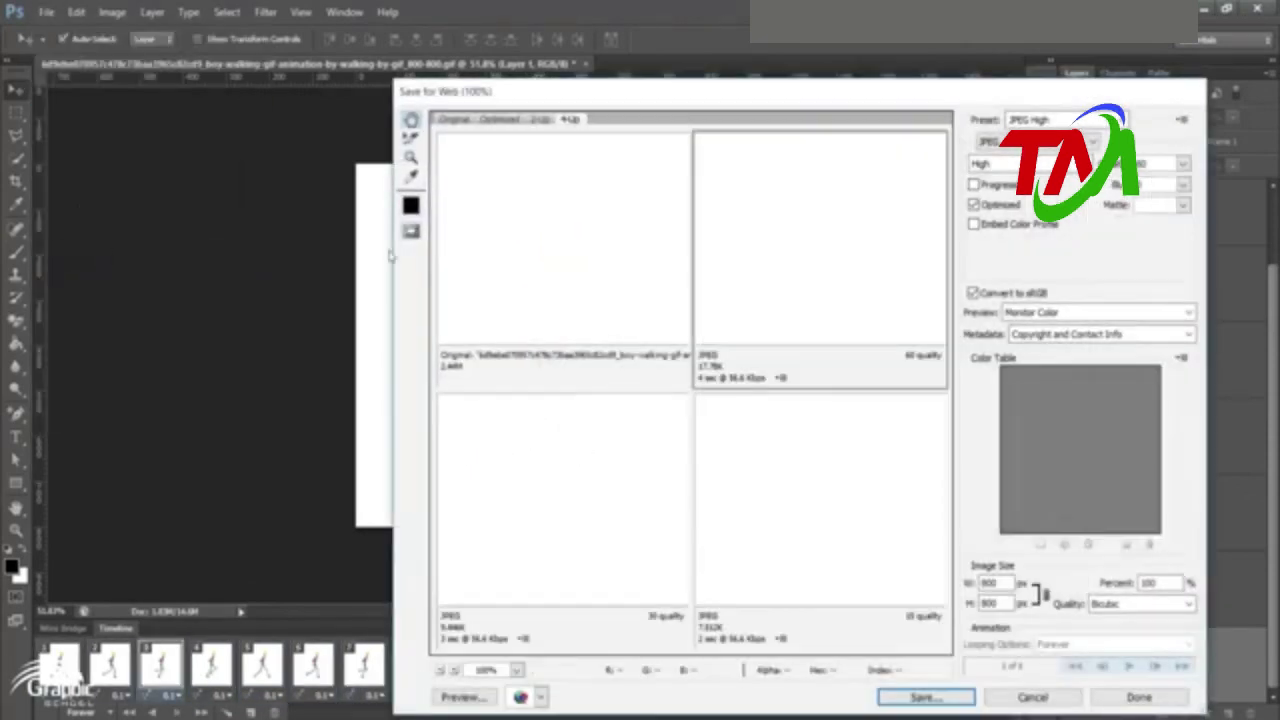
left_click_drag(883, 98, 698, 91)
left_click(883, 136)
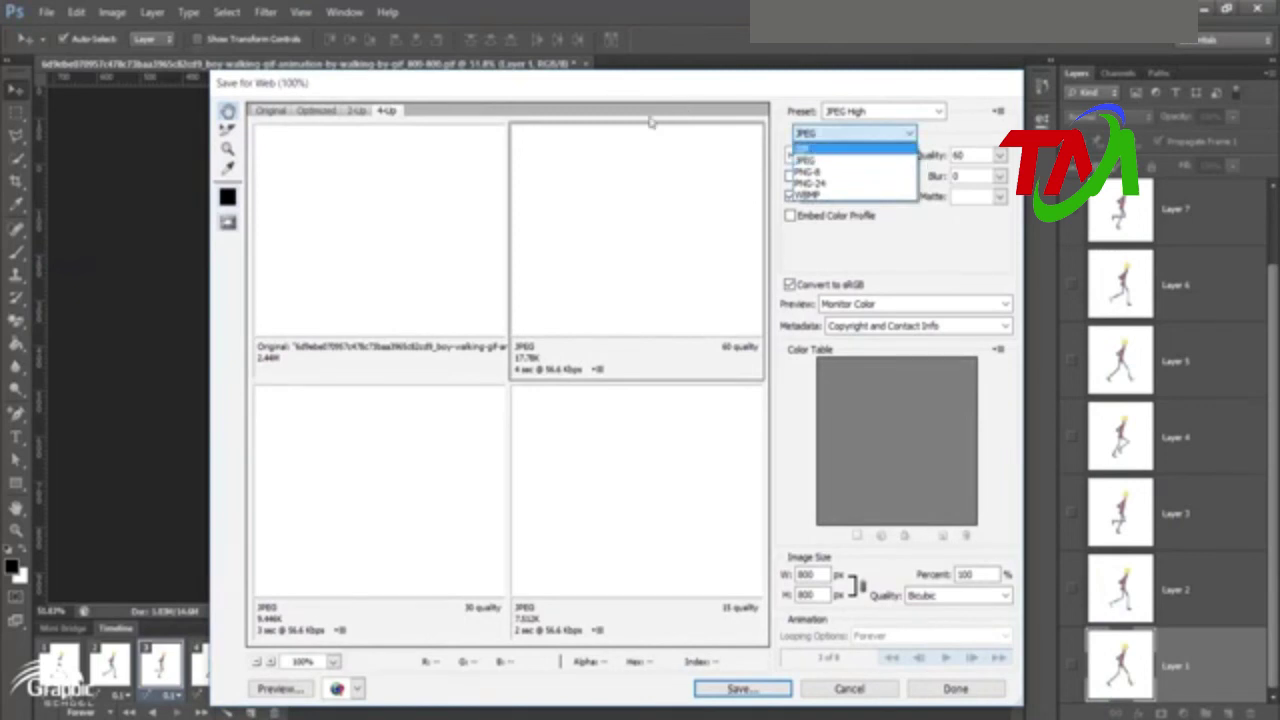
left_click(826, 149)
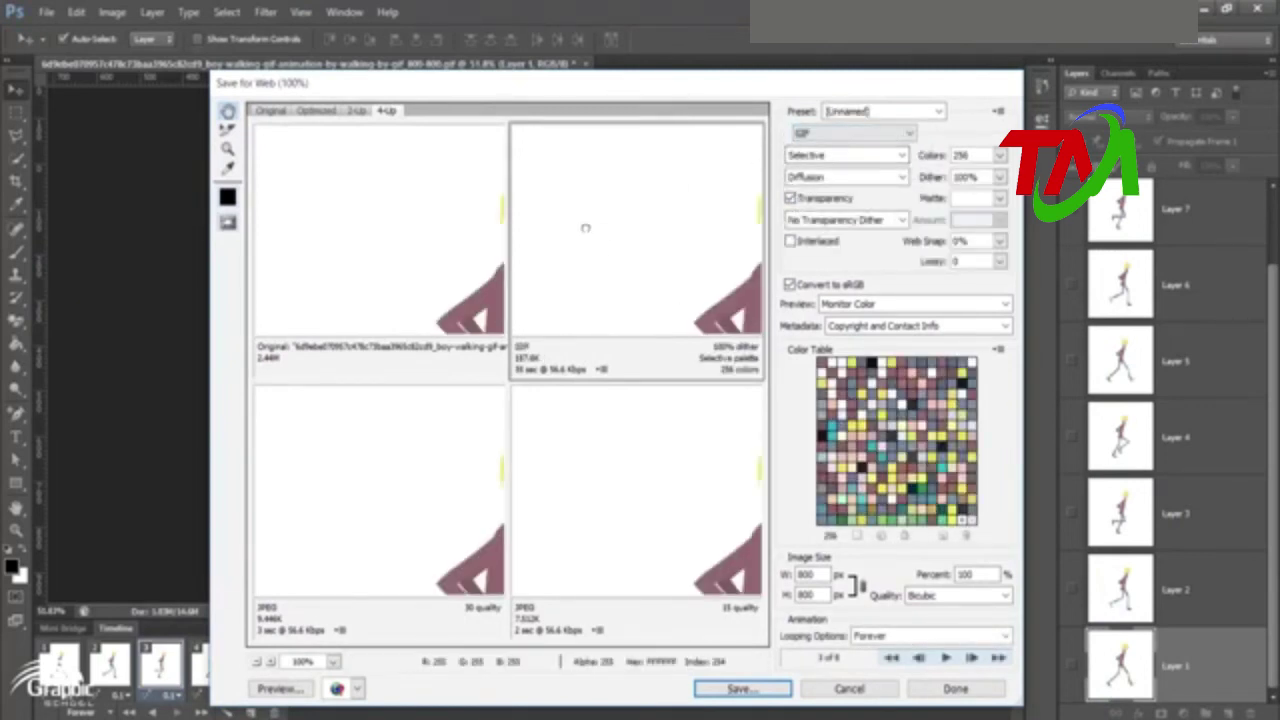
Save the optimized GIF to the Desktop under the file name "ul" with the Images Only format
left_click(744, 693)
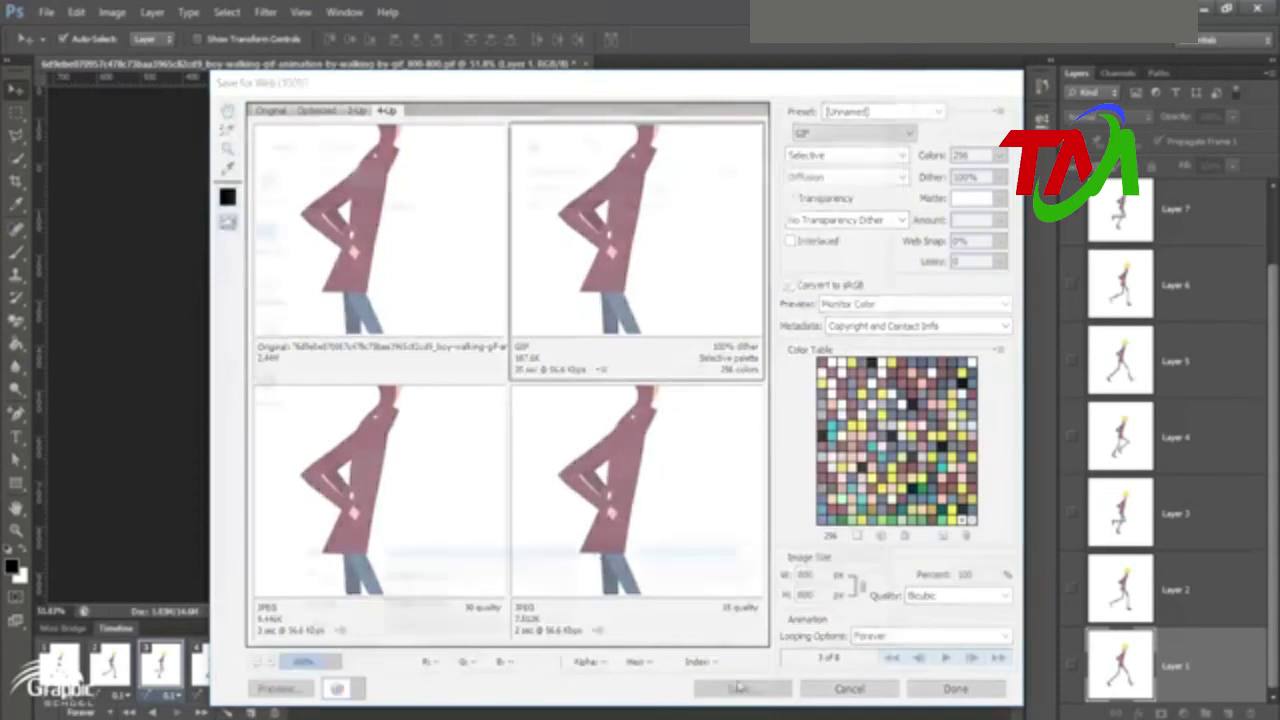
left_click(260, 236)
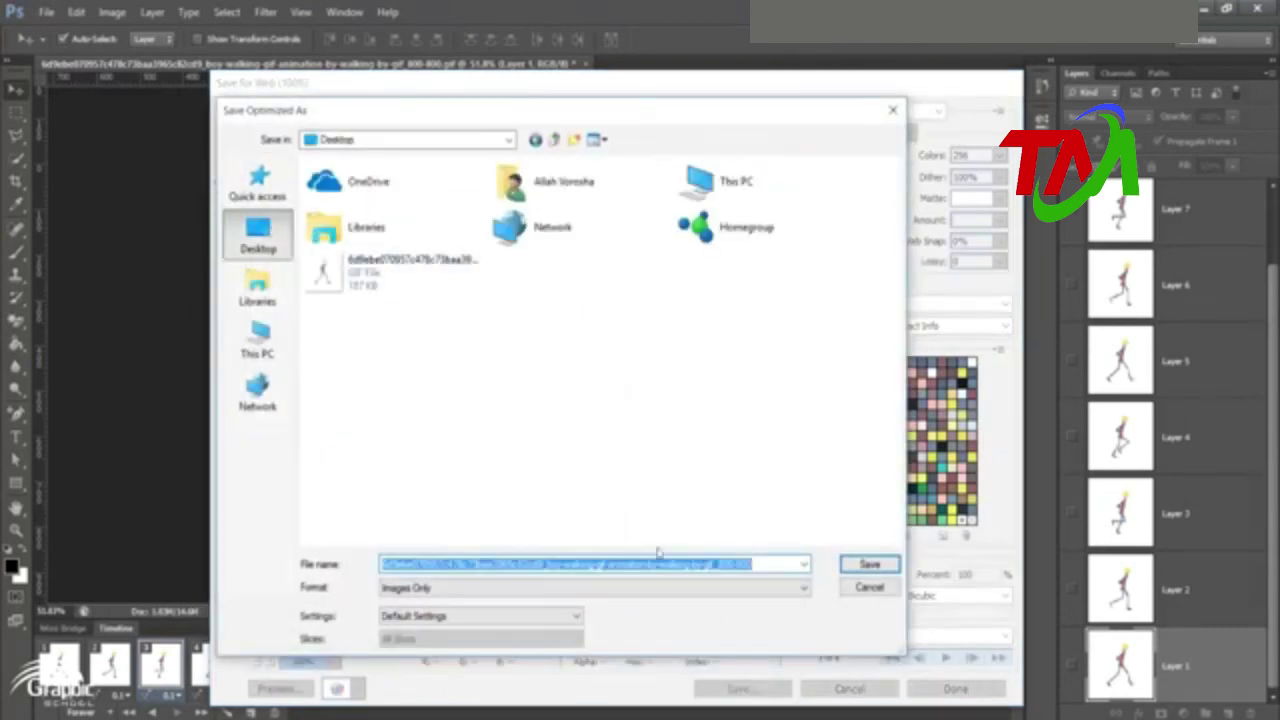
type("u")
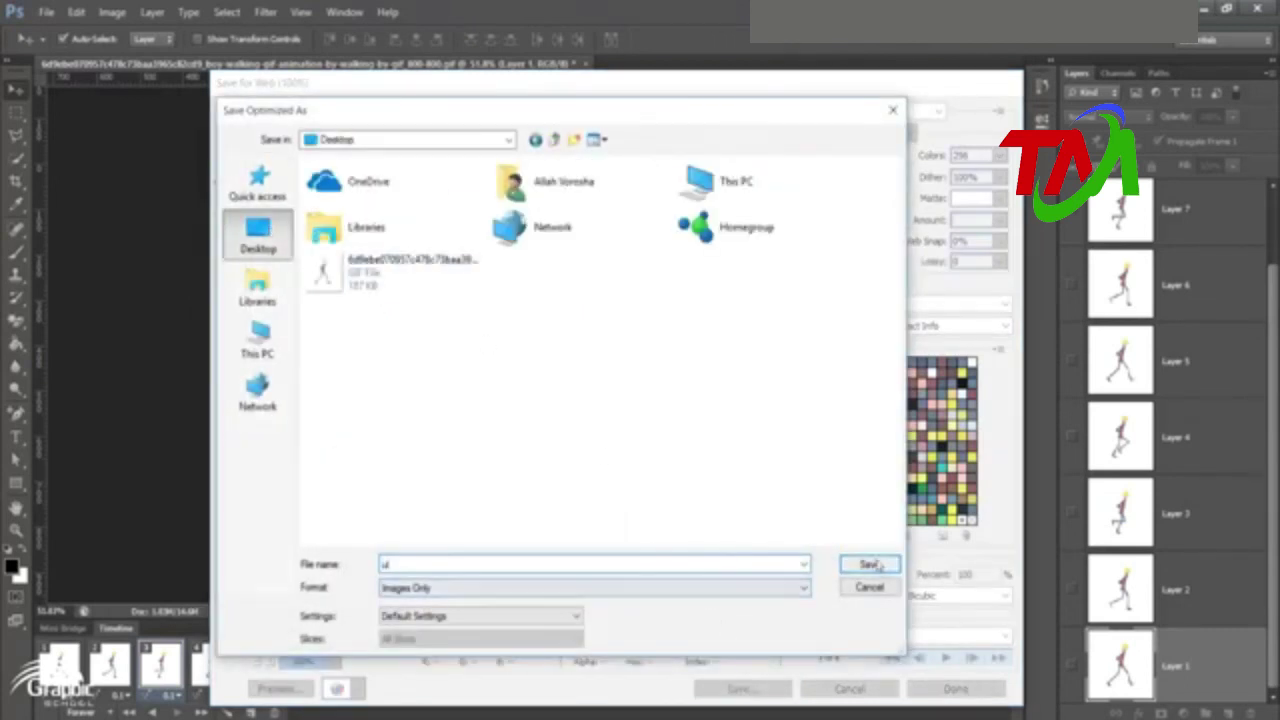
left_click(870, 565)
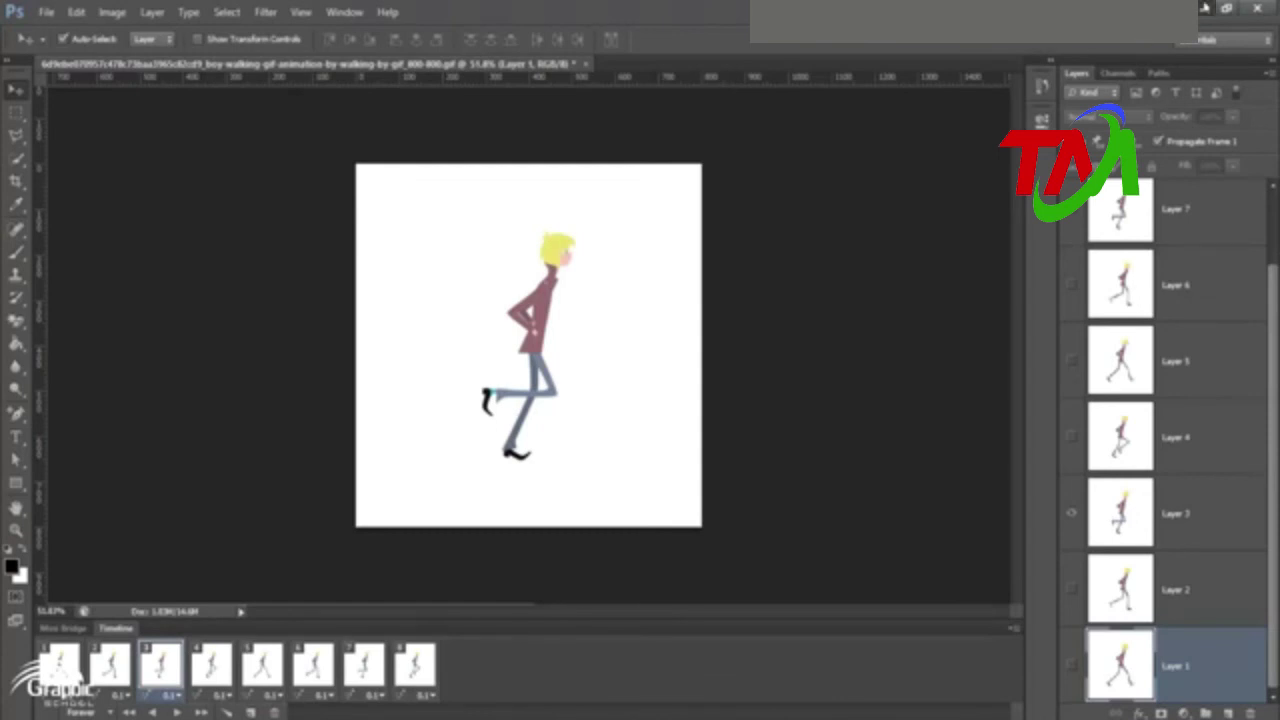